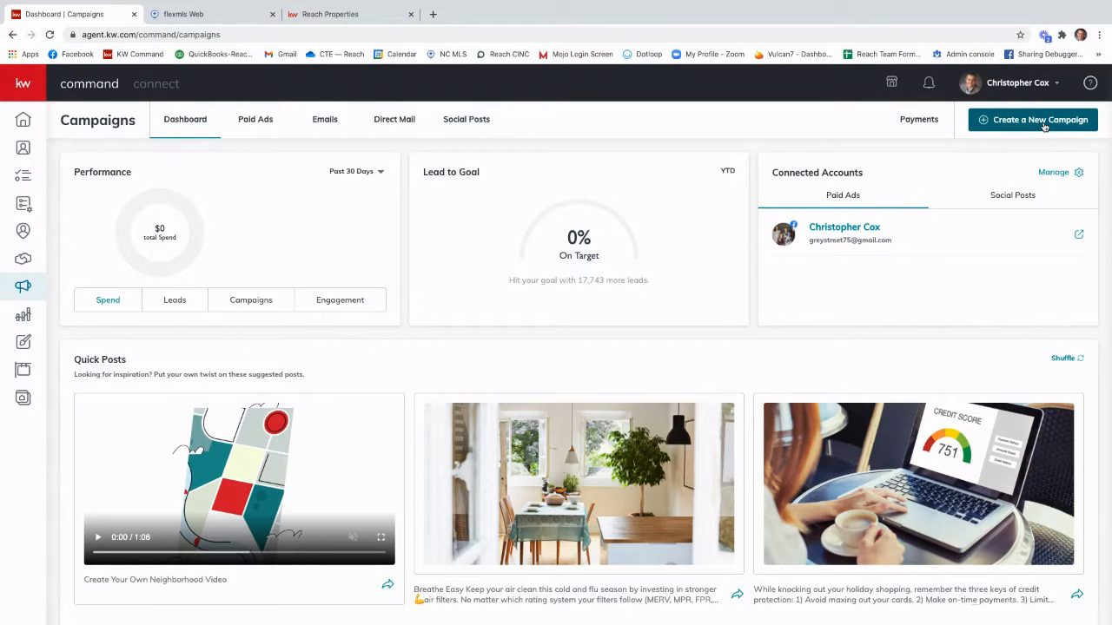
Step: Create a paid social ad campaign named 123 Sample with the Advertise Listing goal, running on Facebook, and proceed to its setup
left_click(1045, 127)
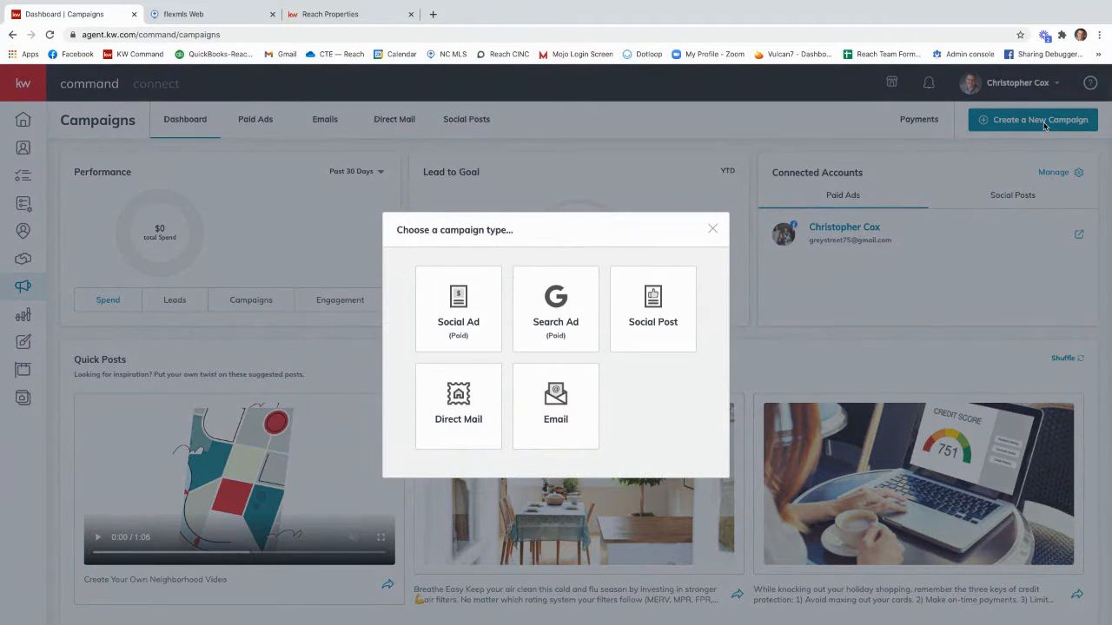
left_click(465, 309)
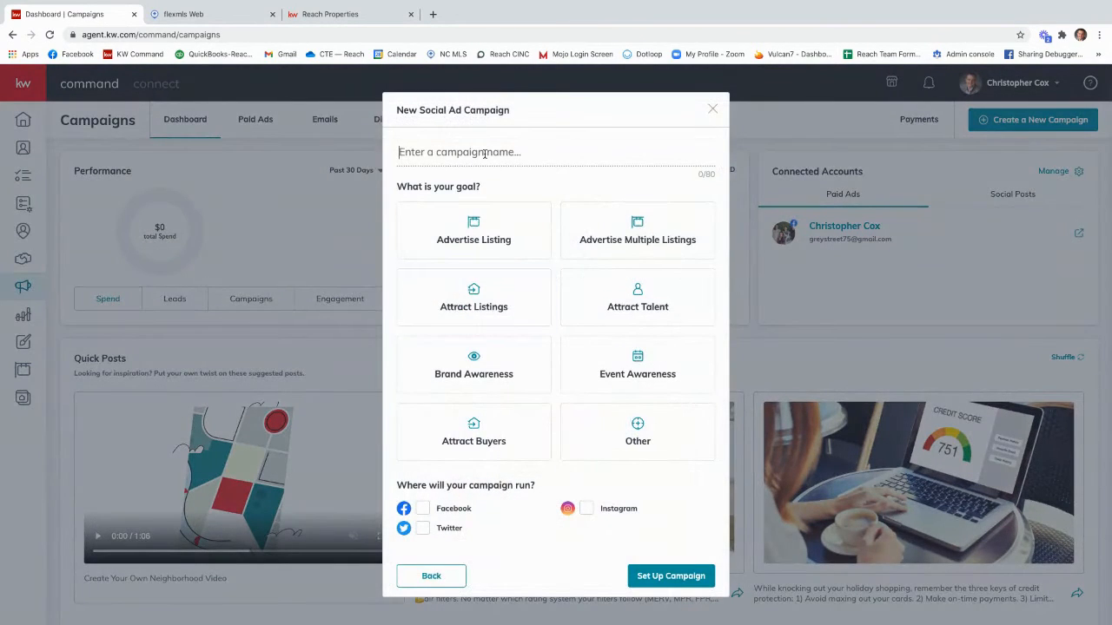
left_click(484, 153)
type("123 Sample")
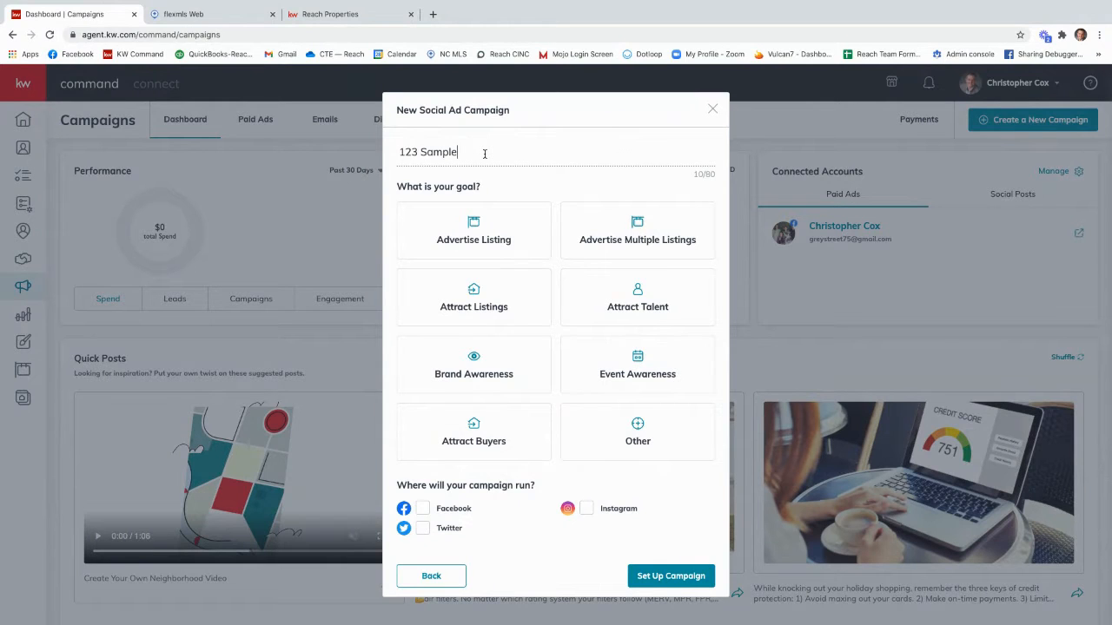
left_click(488, 242)
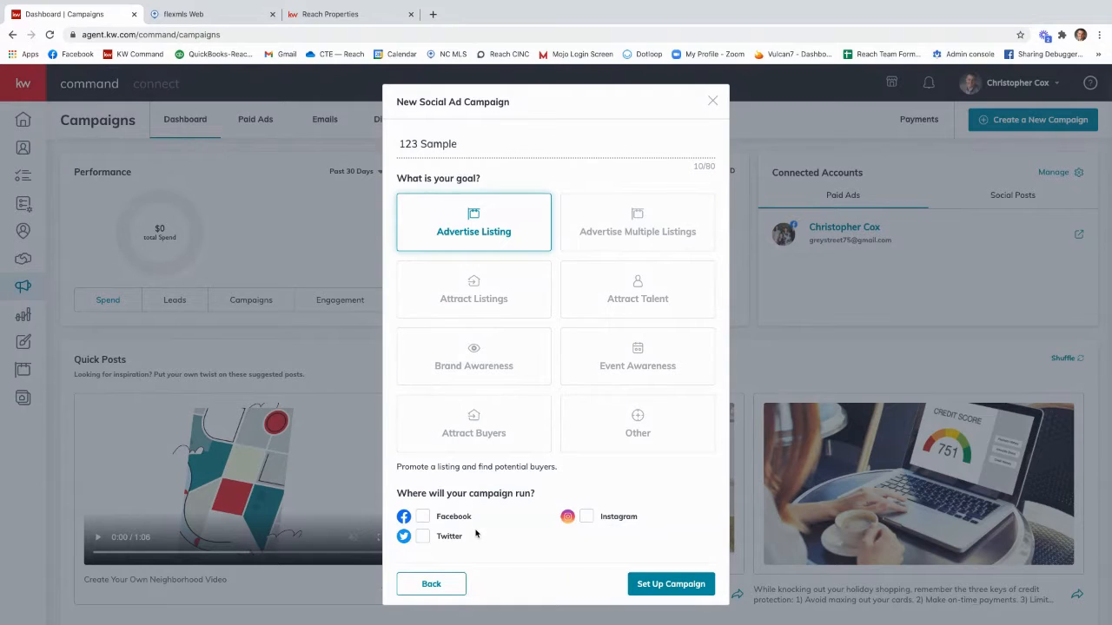
left_click(423, 518)
left_click(665, 589)
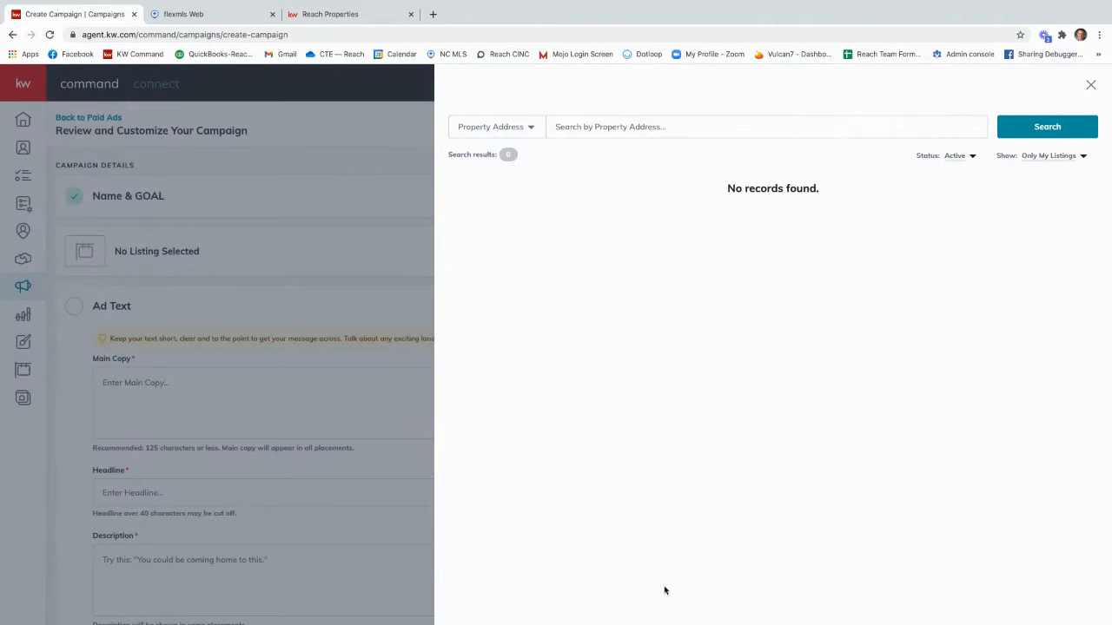
Step: Search all listings by the property's street address and select the $253,000 Southport listing for the campaign
left_click(618, 127)
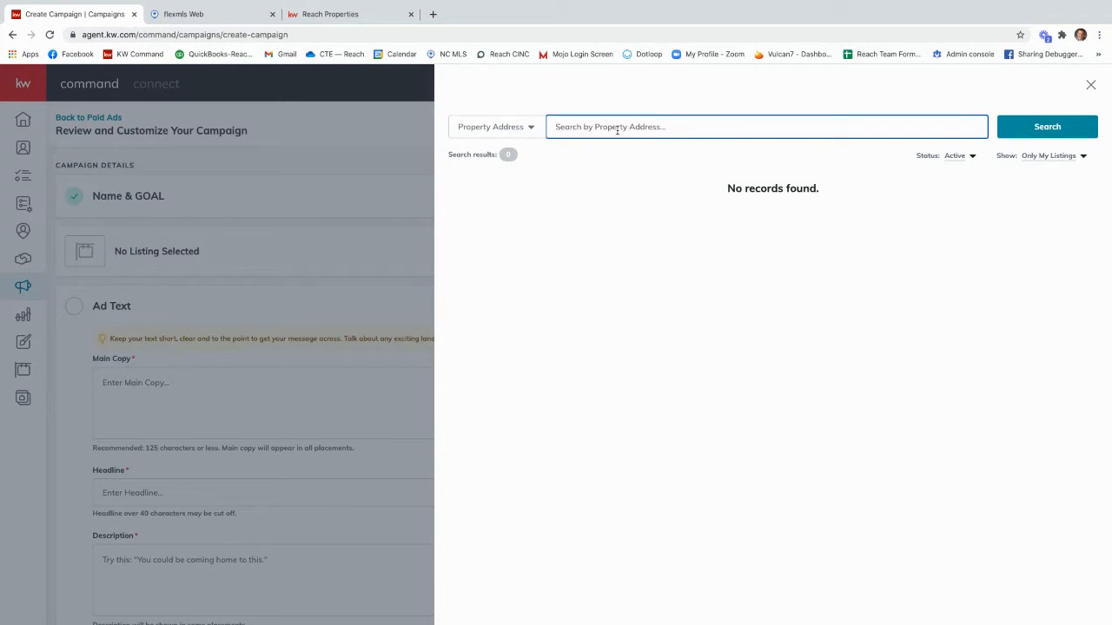
left_click(1043, 159)
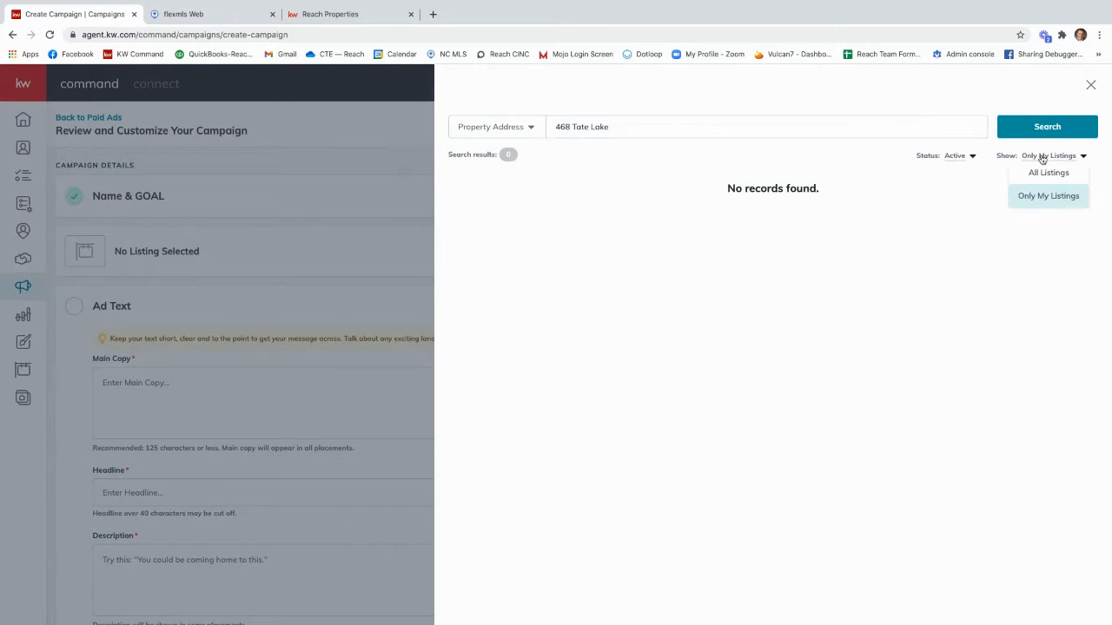
left_click(1040, 173)
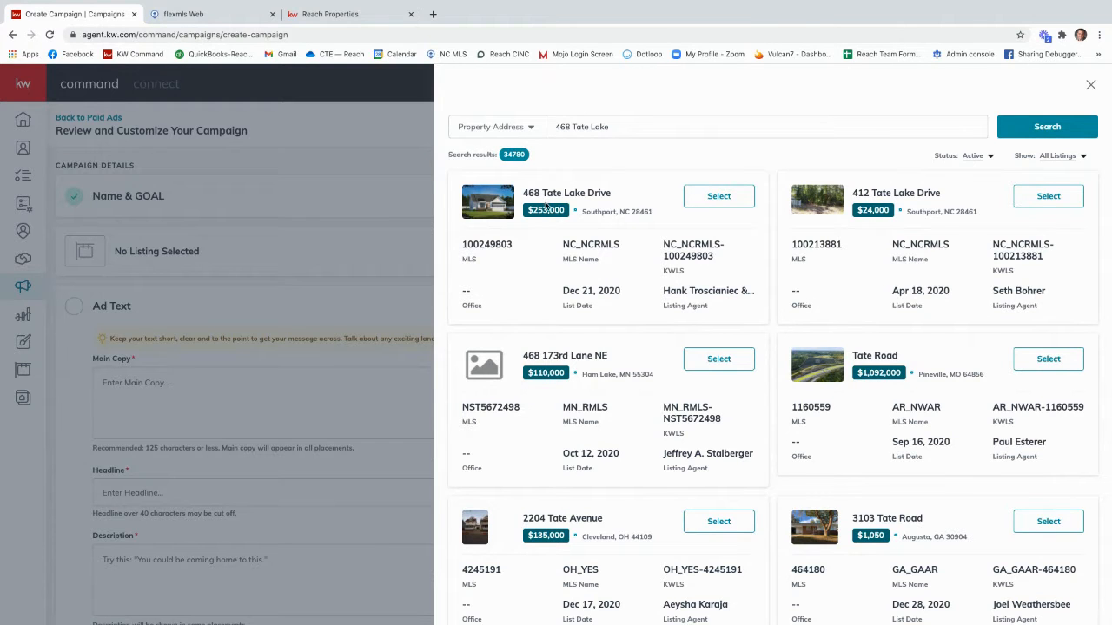
left_click(719, 198)
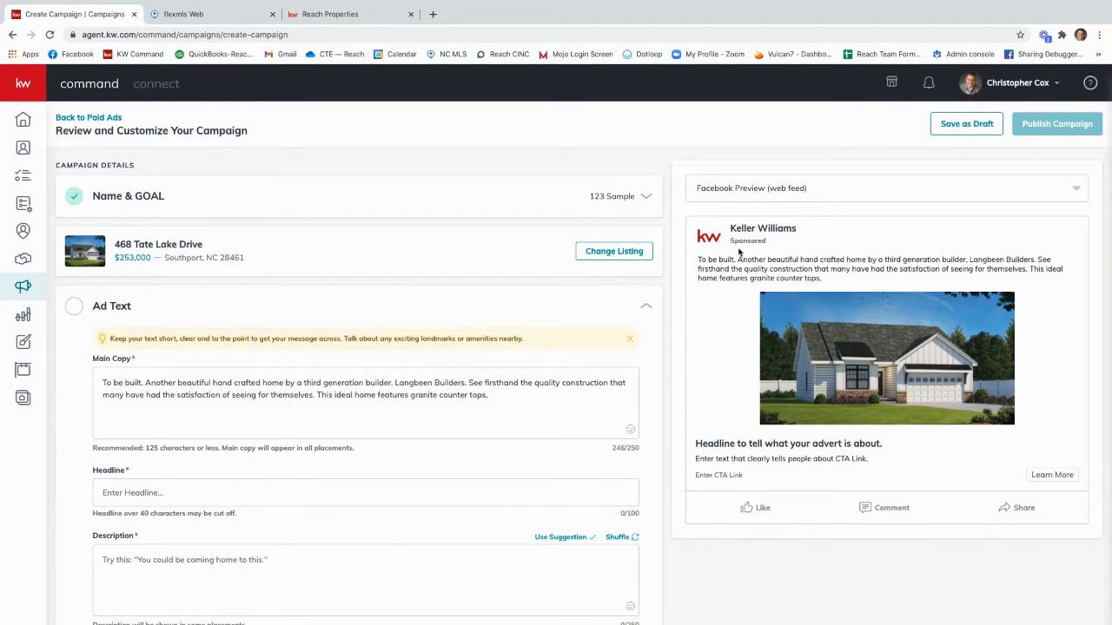
Step: Replace the trailing comma of the ad's main copy with a period
left_click_drag(823, 279, 695, 262)
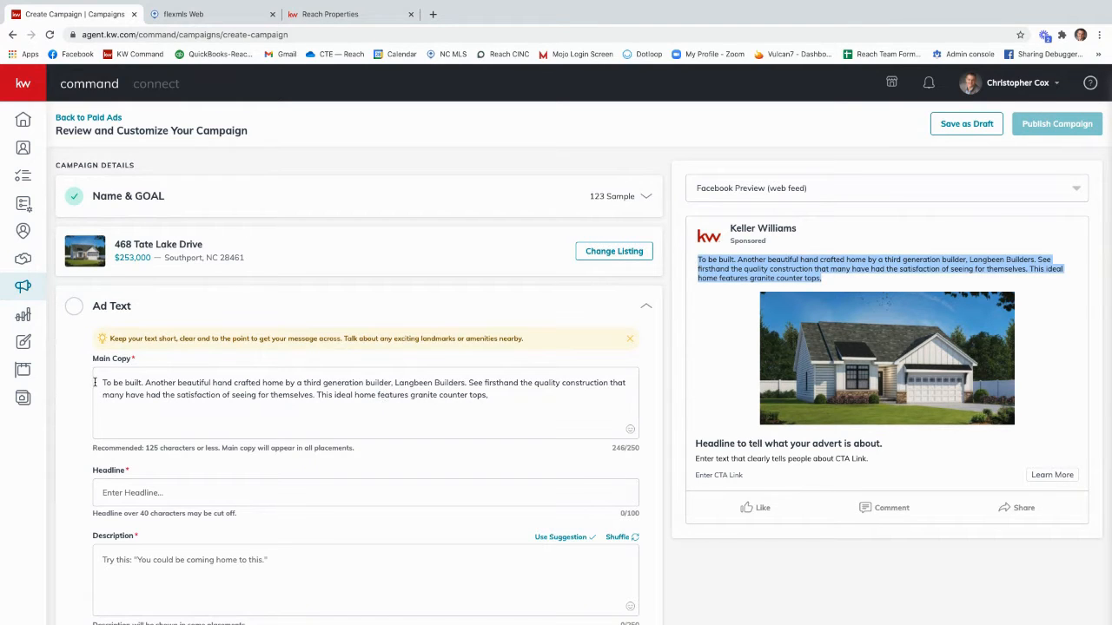
left_click_drag(101, 382, 500, 396)
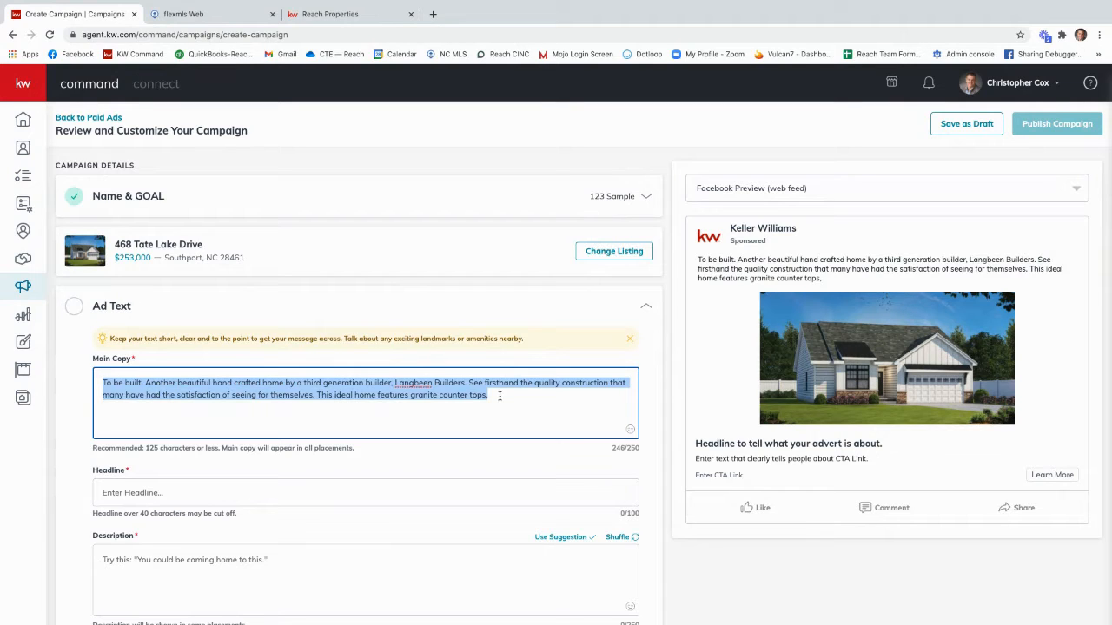
left_click(499, 396)
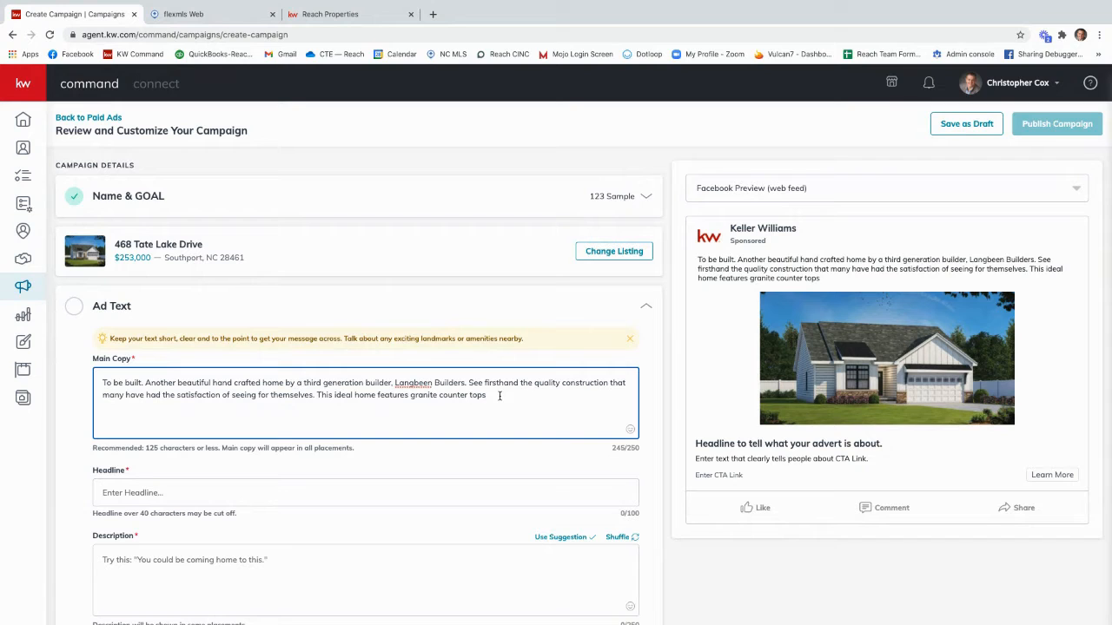
type(".")
Step: Enter the ad headline "New Construction in Southport- $253,000"
scroll(330, 440, "down", 1)
left_click(234, 487)
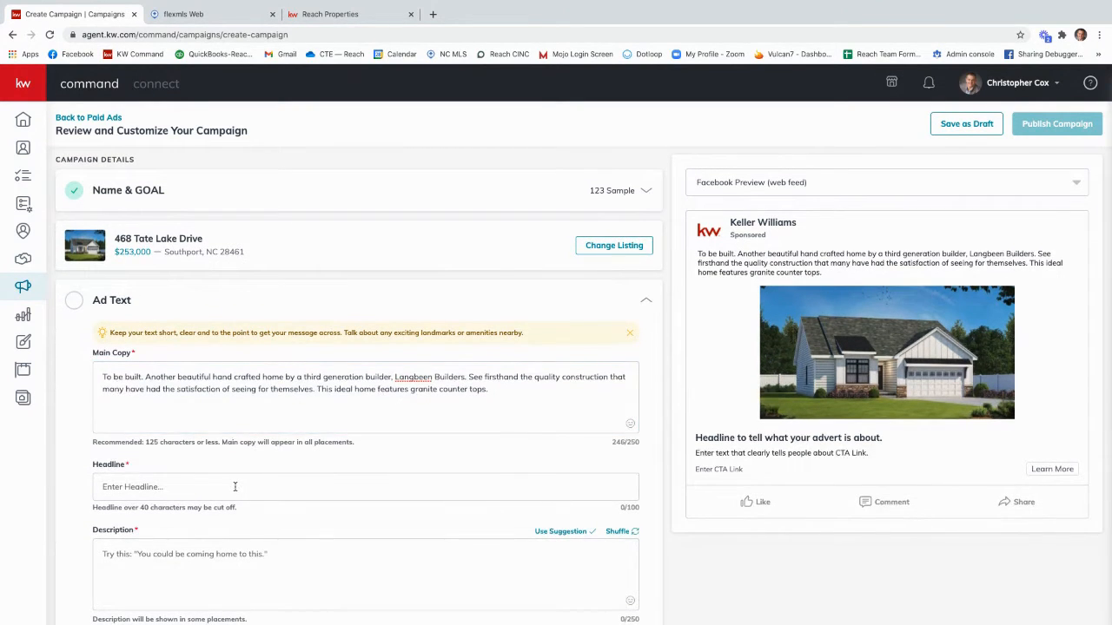
type("New Co")
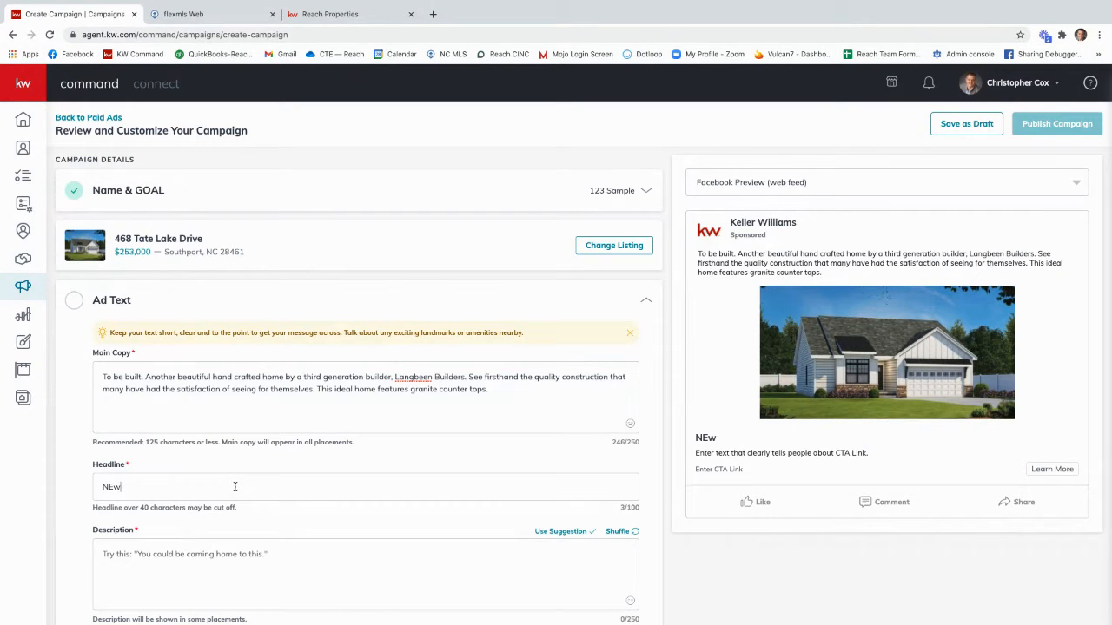
key("BackSpace")
key("BackSpace")
key("BackSpace")
key("BackSpace")
type("w Con")
type("sgtuc")
key("BackSpace")
key("BackSpace")
key("BackSpace")
key("BackSpace")
type("trc")
key("BackSpace")
type("uction ")
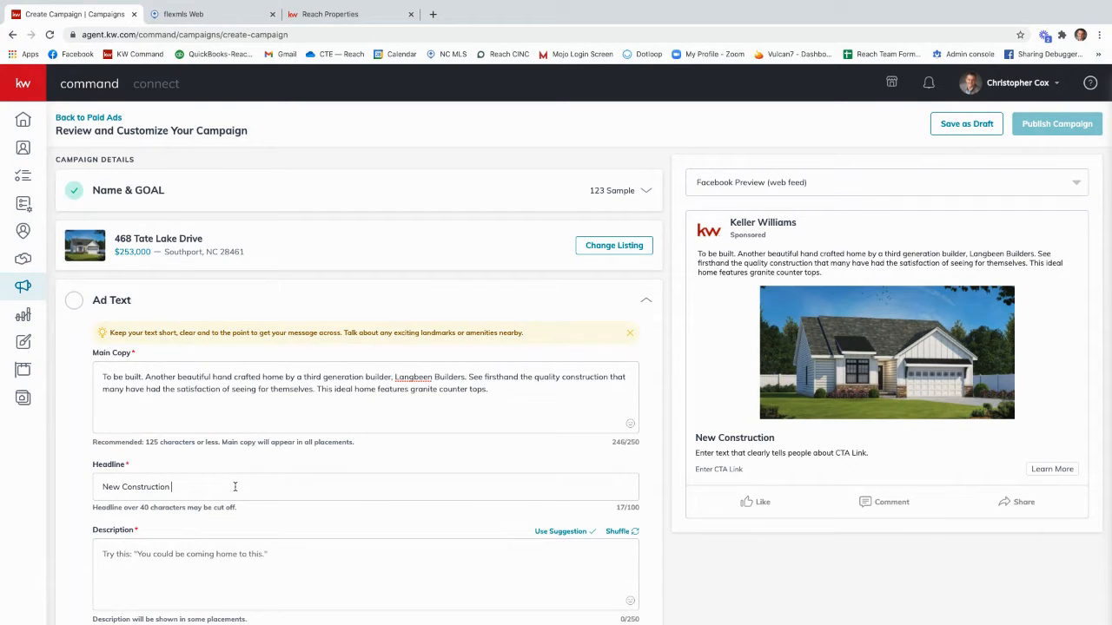
type("in Southport-")
type("$254")
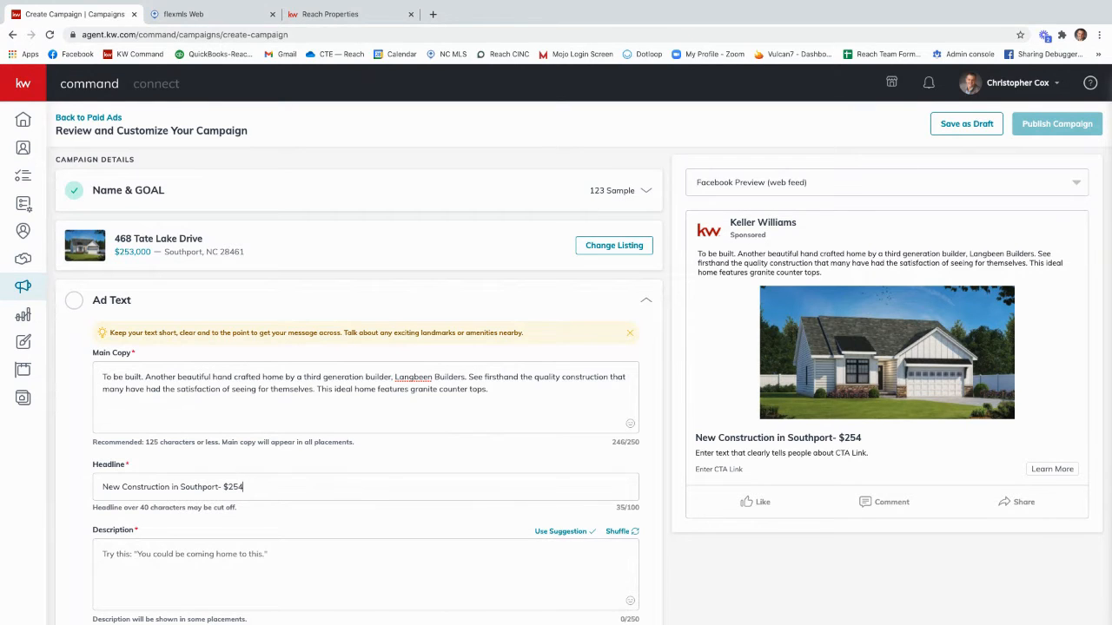
key("BackSpace")
type("3,000")
Step: Shuffle the description suggestions, apply "Schedule a private tour with me today." as the ad description, and save the ad text
scroll(297, 525, "down", 1)
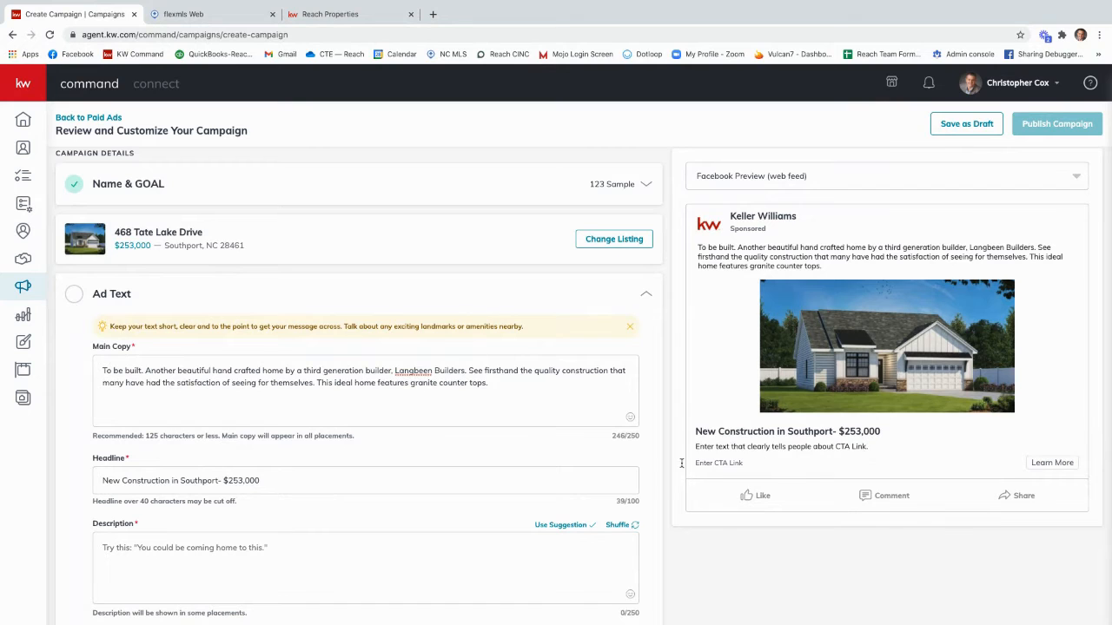
scroll(593, 469, "down", 2)
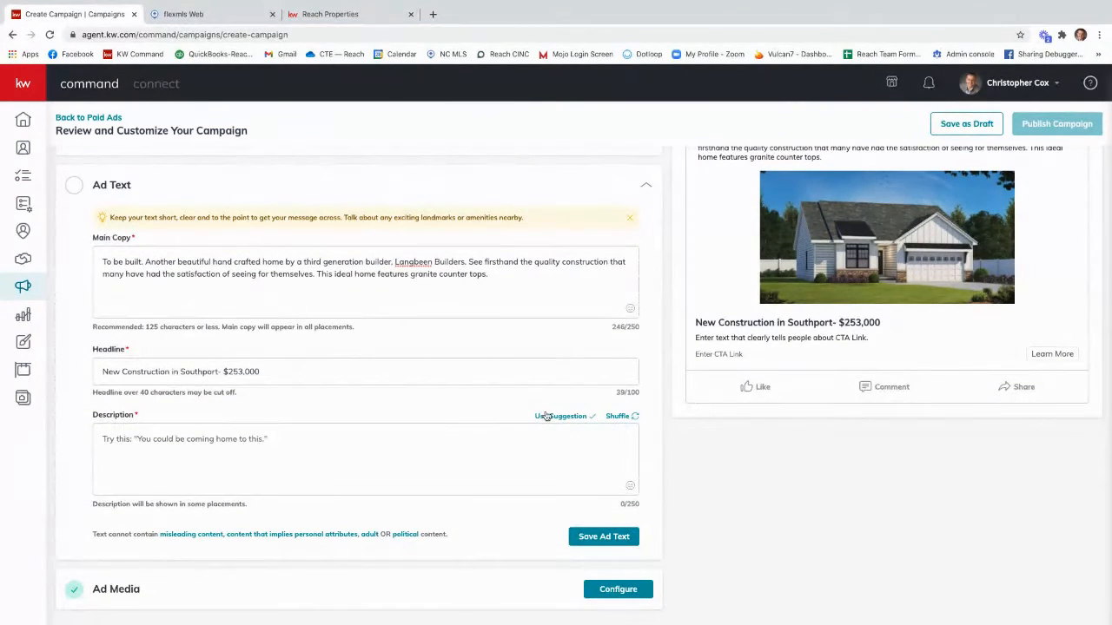
left_click(183, 439)
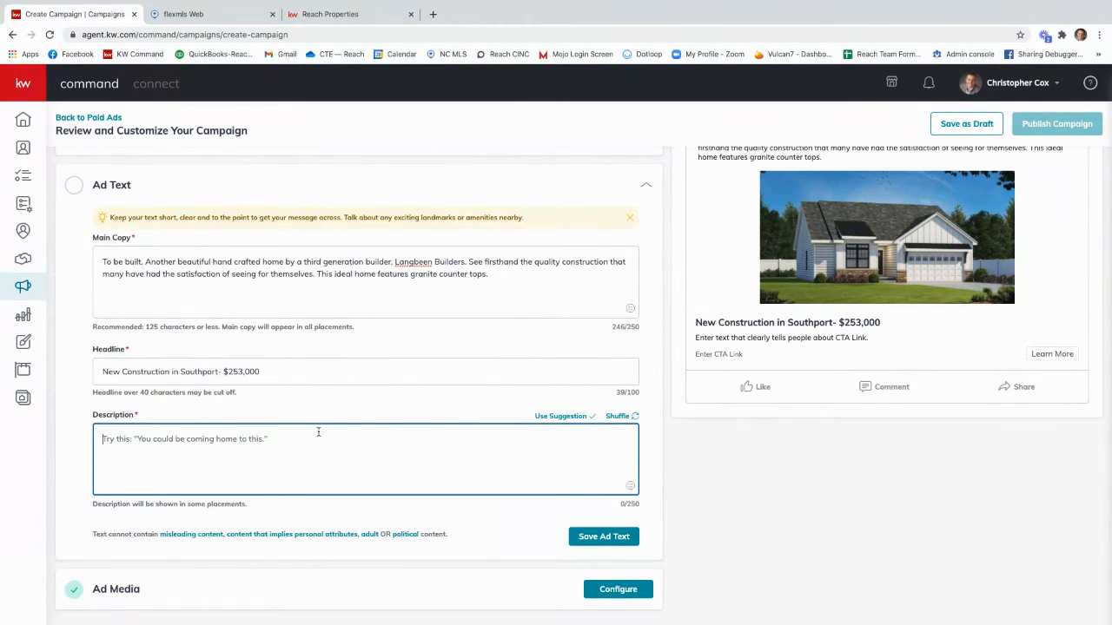
left_click(622, 419)
left_click(622, 419)
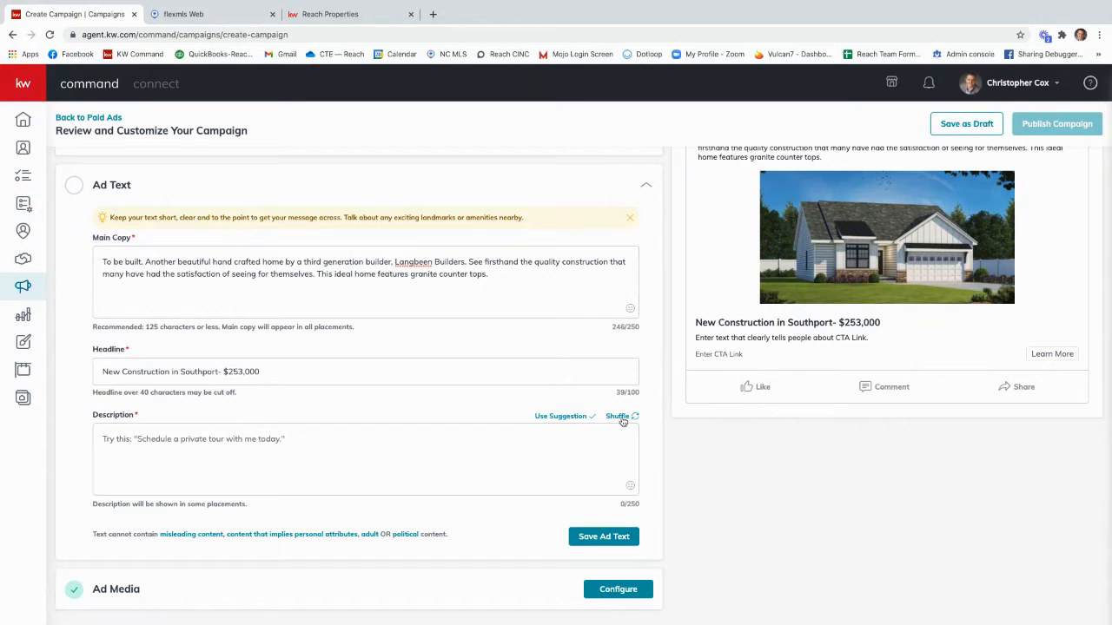
left_click(621, 417)
left_click(618, 417)
left_click(617, 417)
left_click(558, 417)
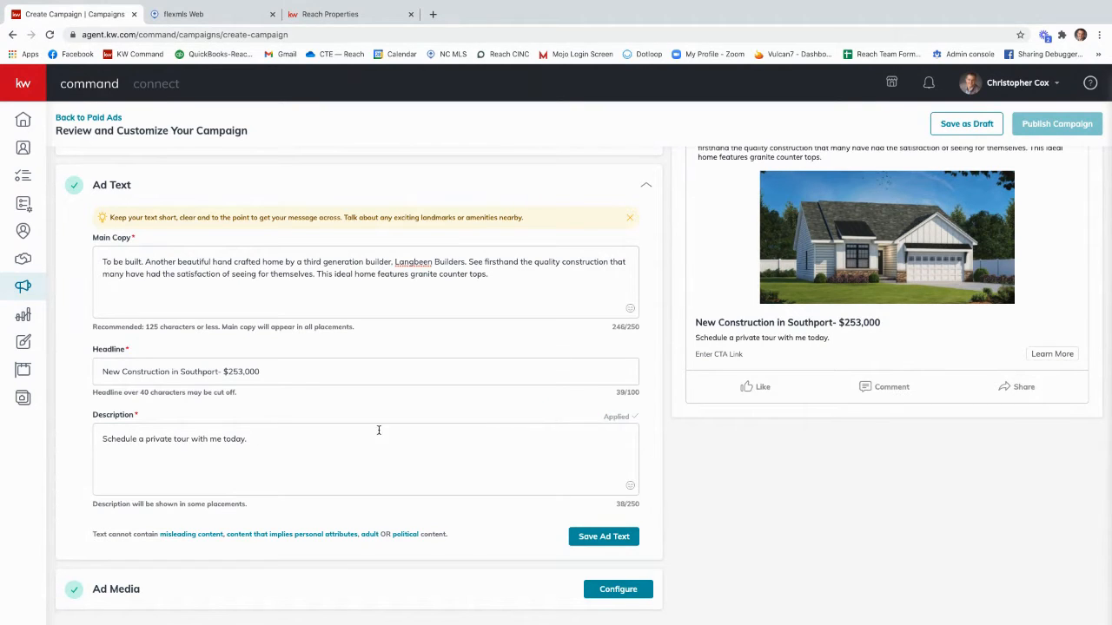
scroll(378, 428, "down", 1)
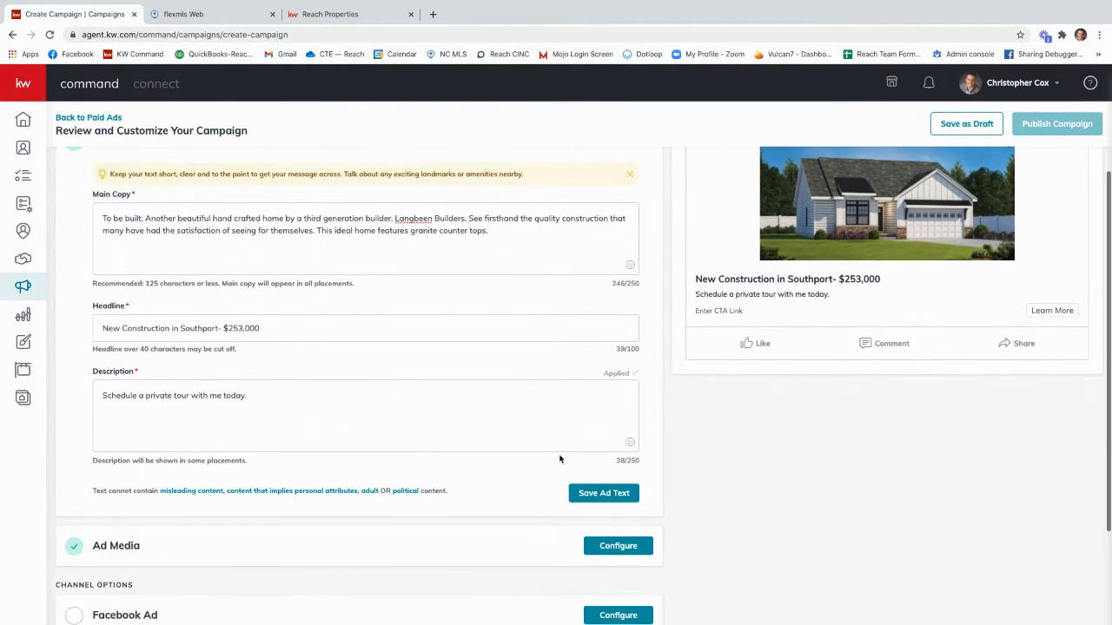
left_click(615, 493)
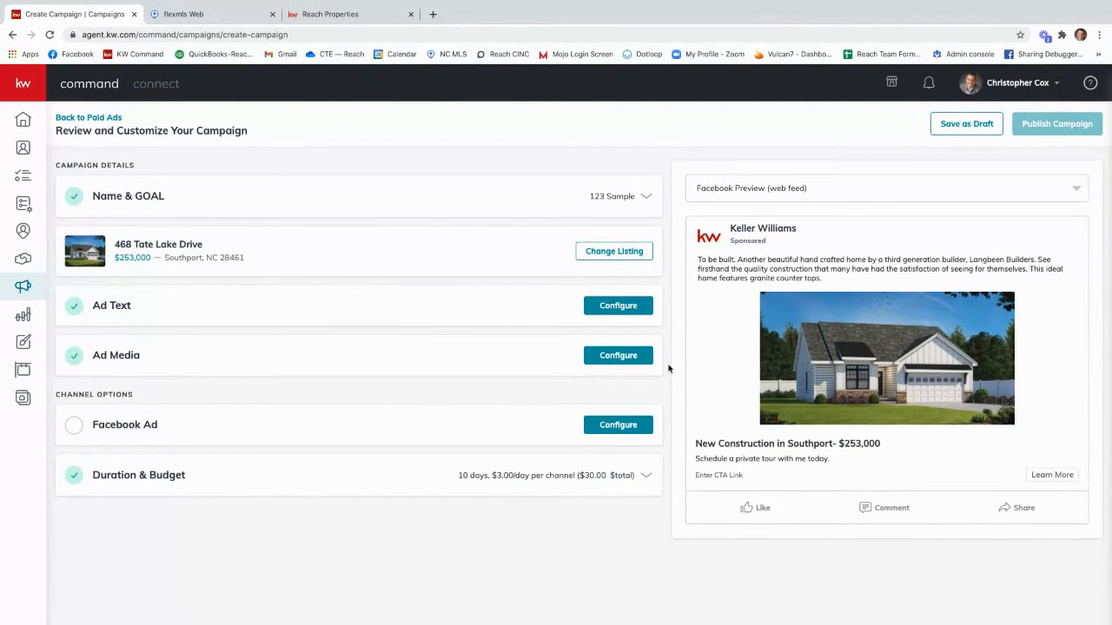
Step: Open the ad media settings, start changing the current ad image, and browse the photos available from the listing
left_click(617, 355)
scroll(512, 435, "down", 2)
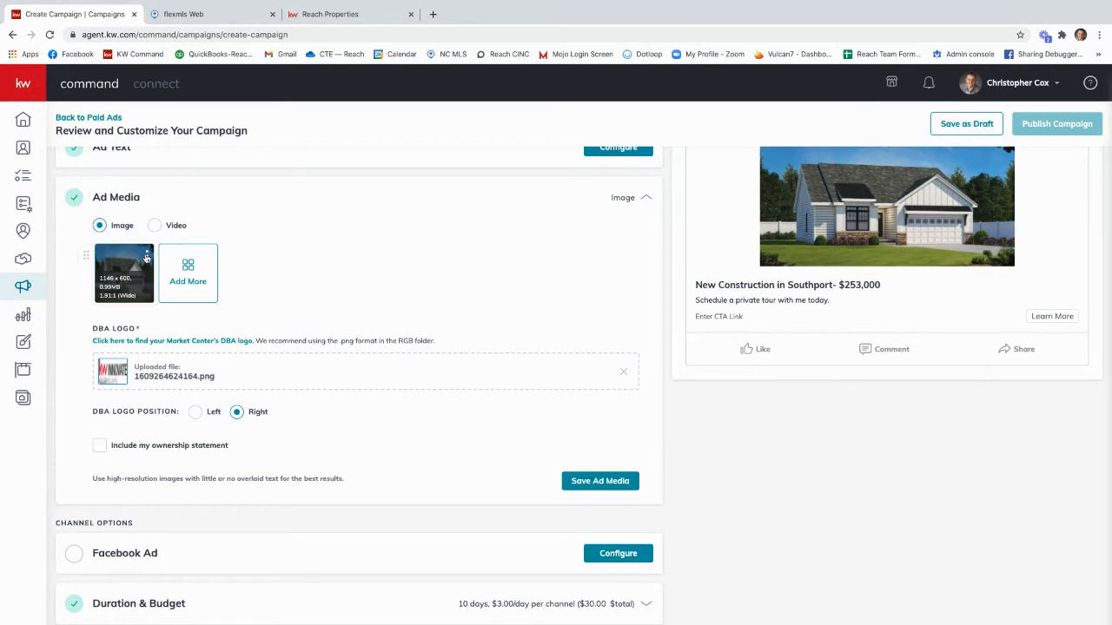
scroll(252, 318, "up", 1)
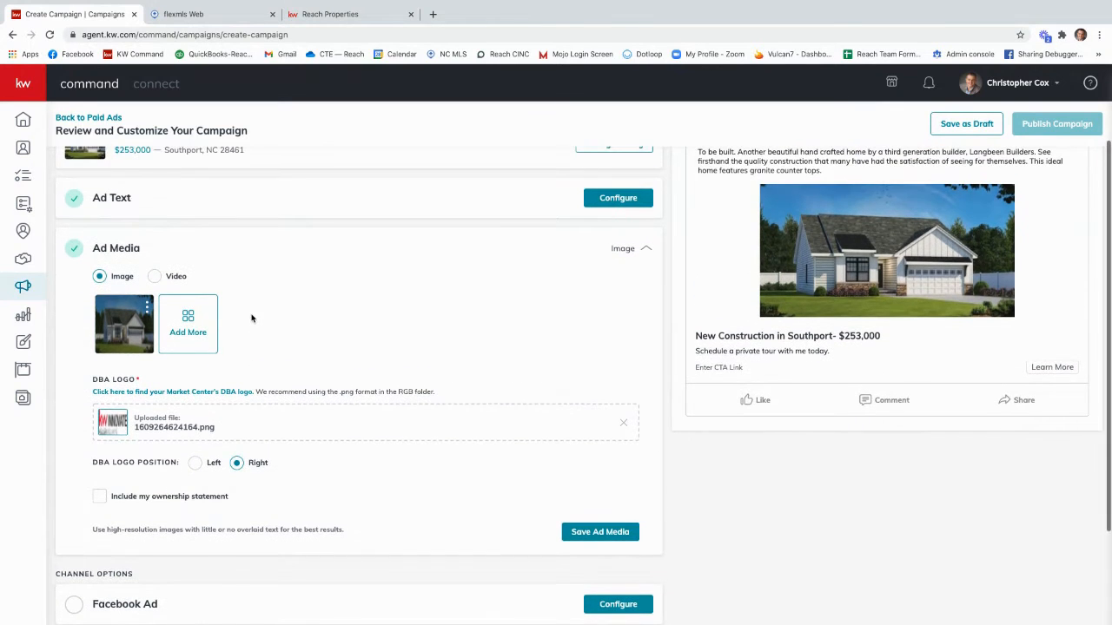
scroll(251, 320, "up", 1)
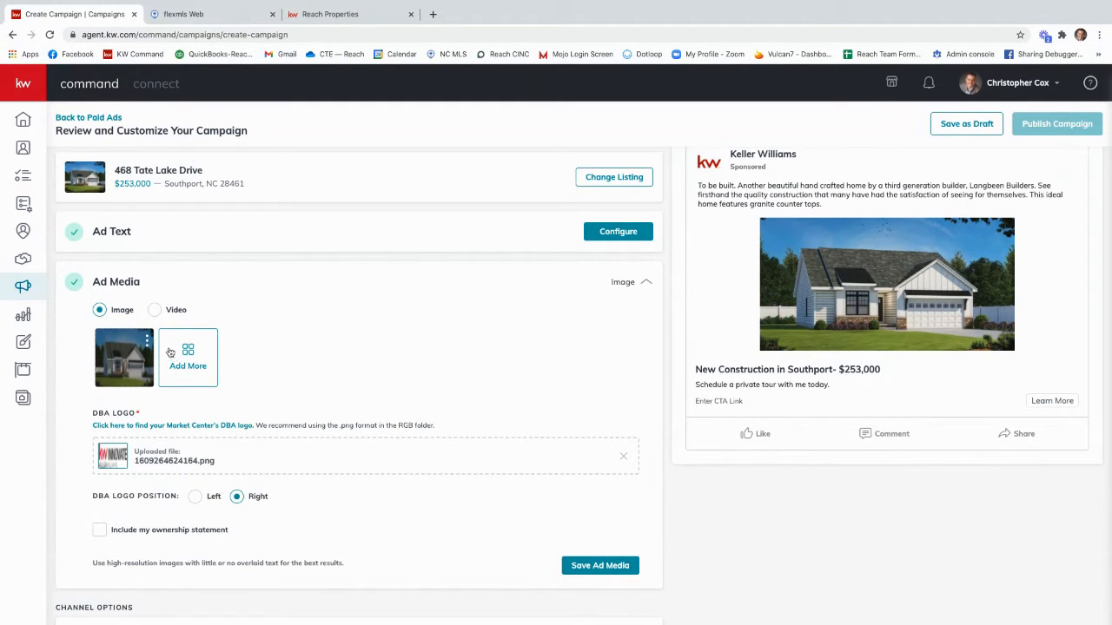
mouse_move(150, 344)
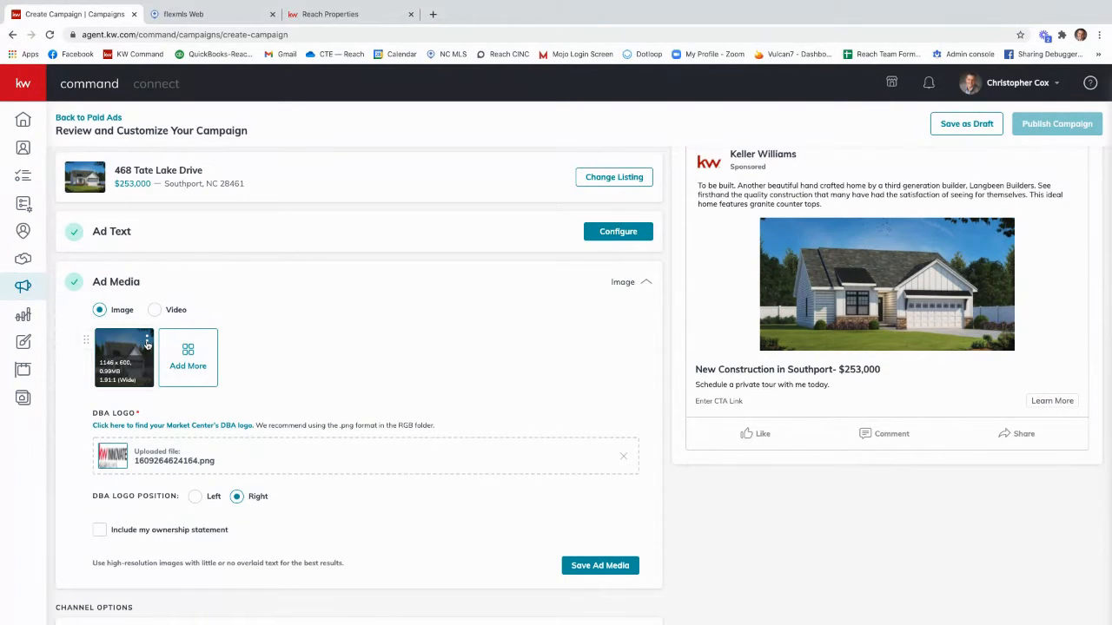
left_click(148, 344)
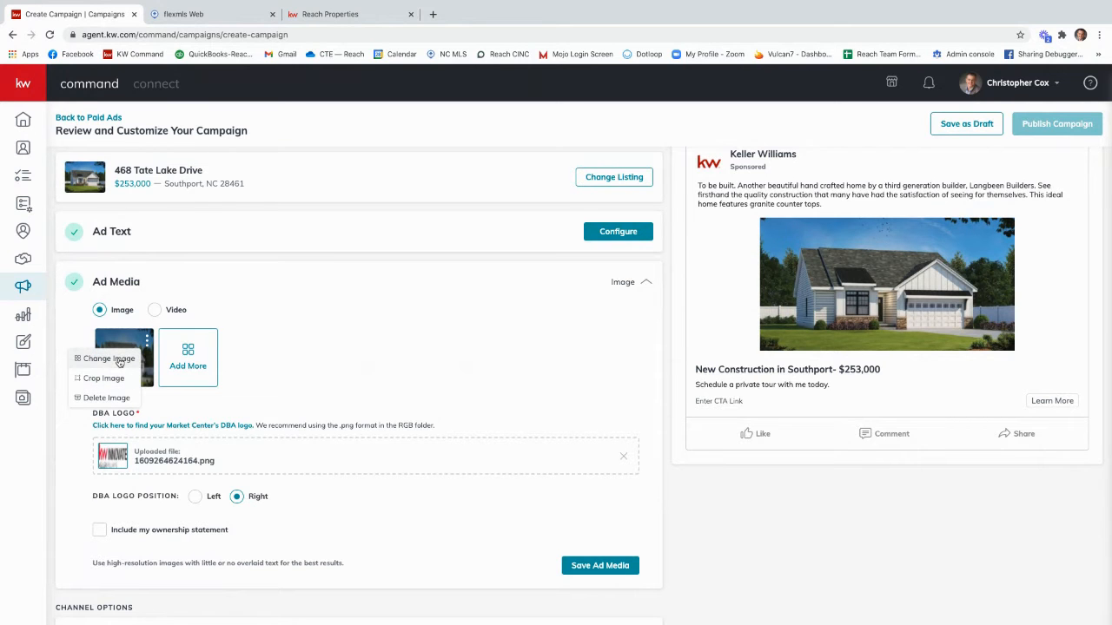
left_click(109, 359)
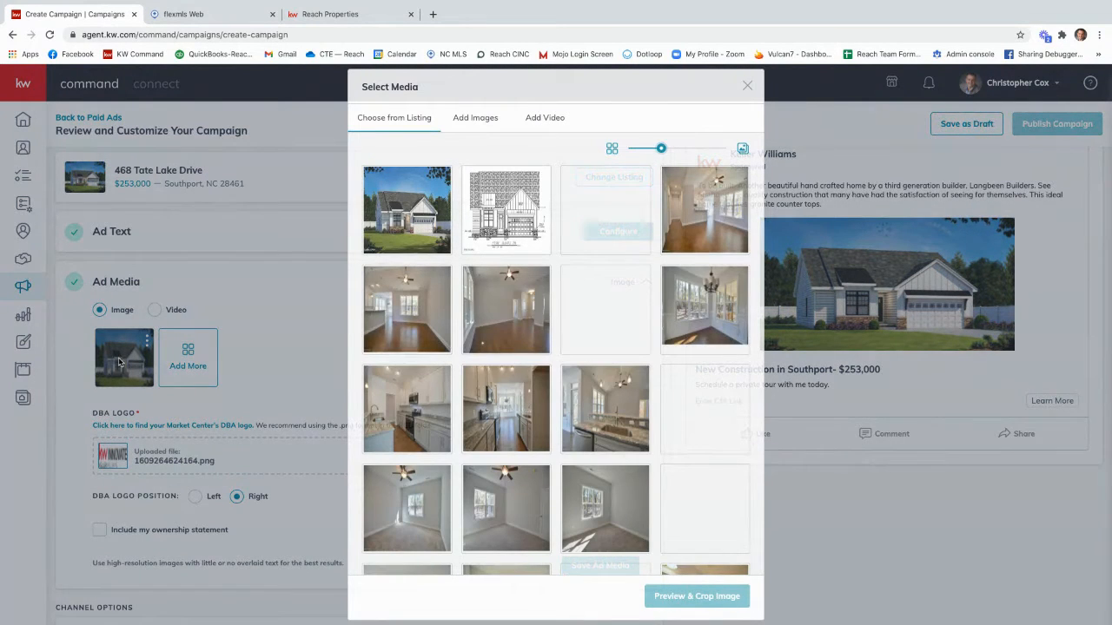
scroll(536, 353, "down", 1)
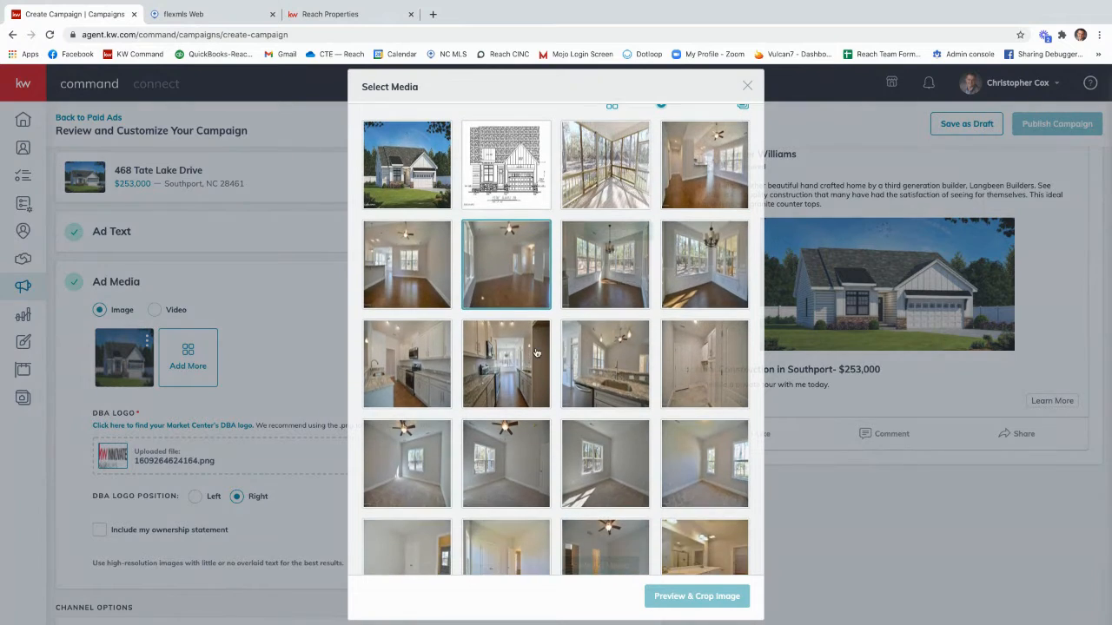
scroll(536, 352, "up", 1)
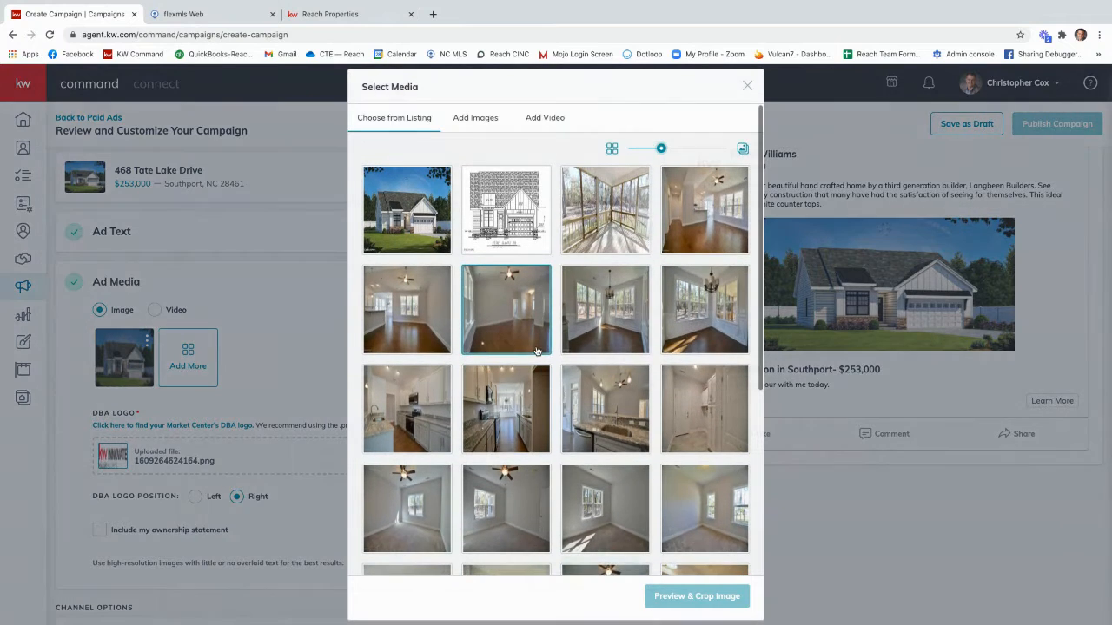
Step: Browse the design library for the ad image and choose the Just Listed template showing the brick house
left_click(475, 119)
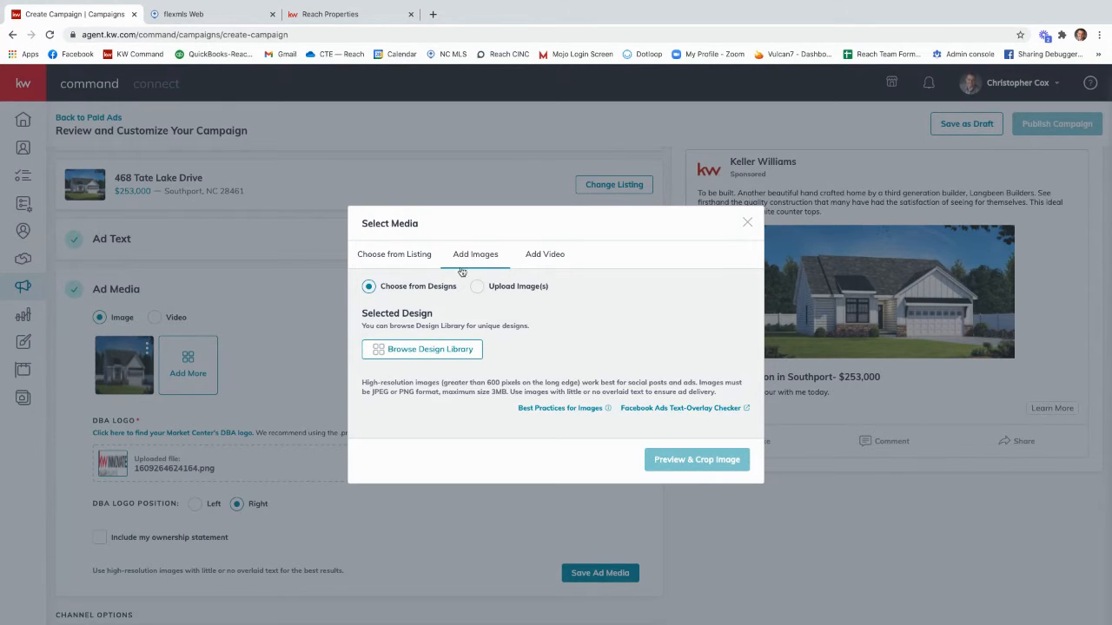
left_click(435, 351)
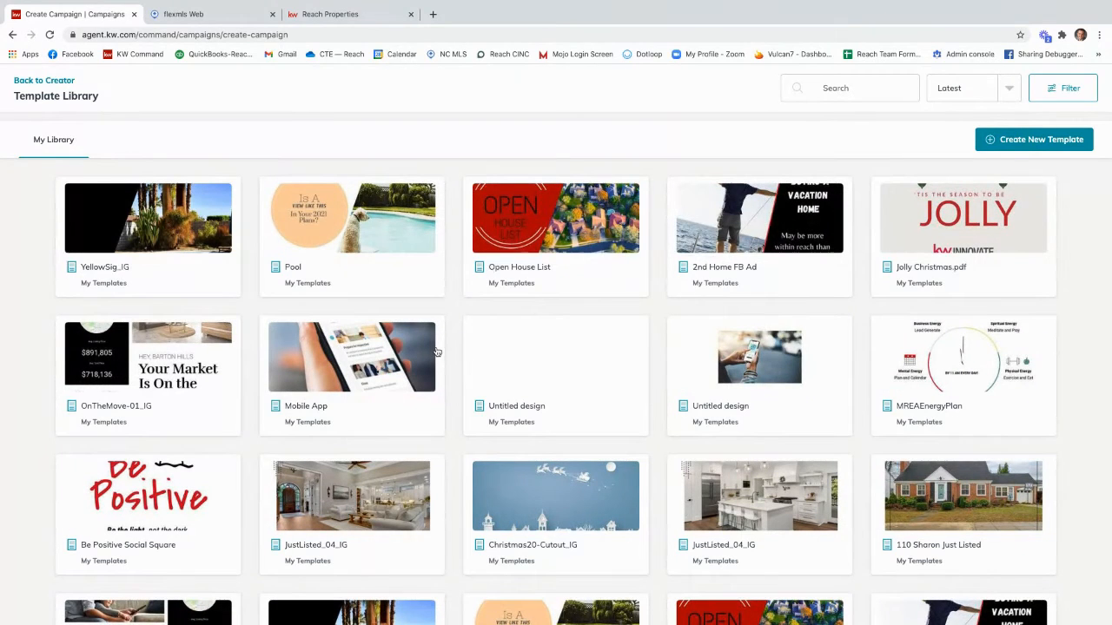
scroll(436, 348, "down", 1)
scroll(436, 345, "up", 1)
scroll(436, 345, "down", 2)
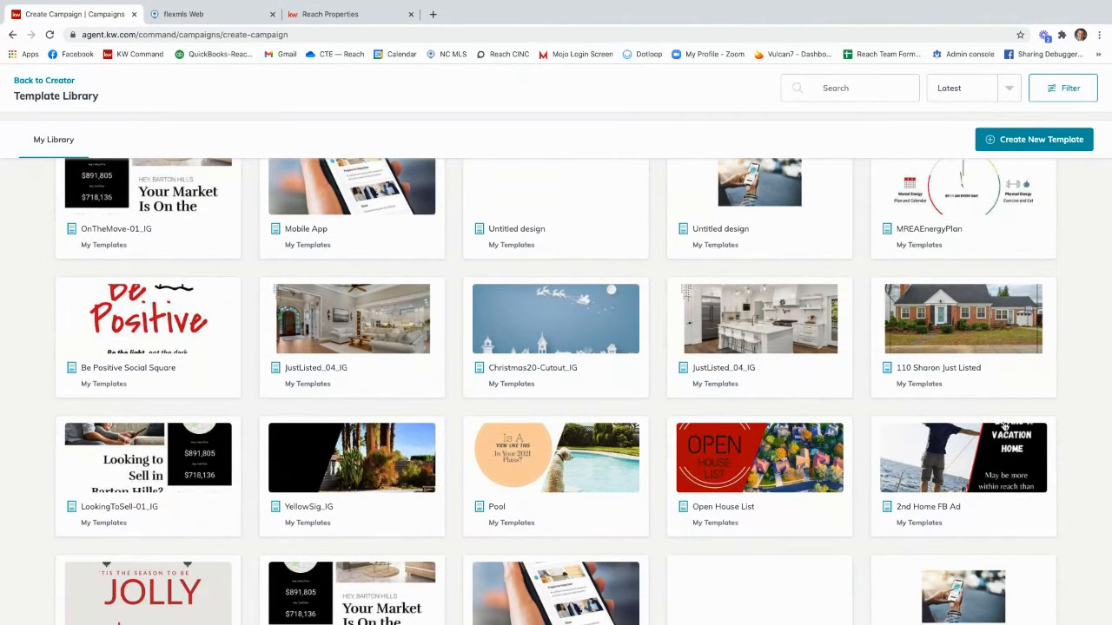
left_click(964, 327)
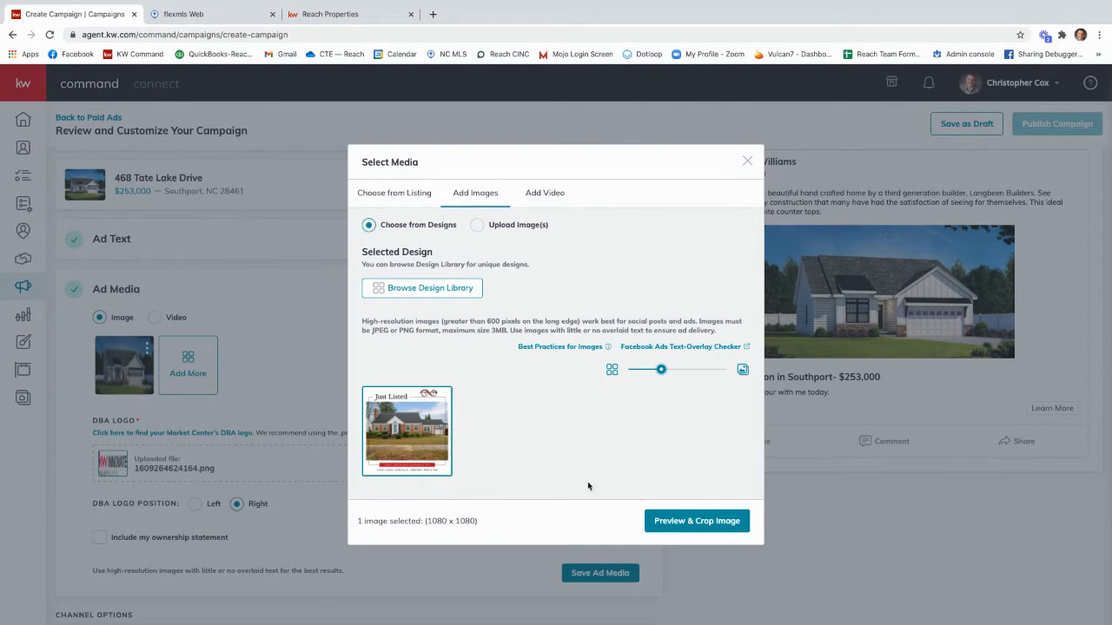
Step: Crop the selected design to Square (1:1) — Best for Most Placements and save it as the ad image
left_click(691, 521)
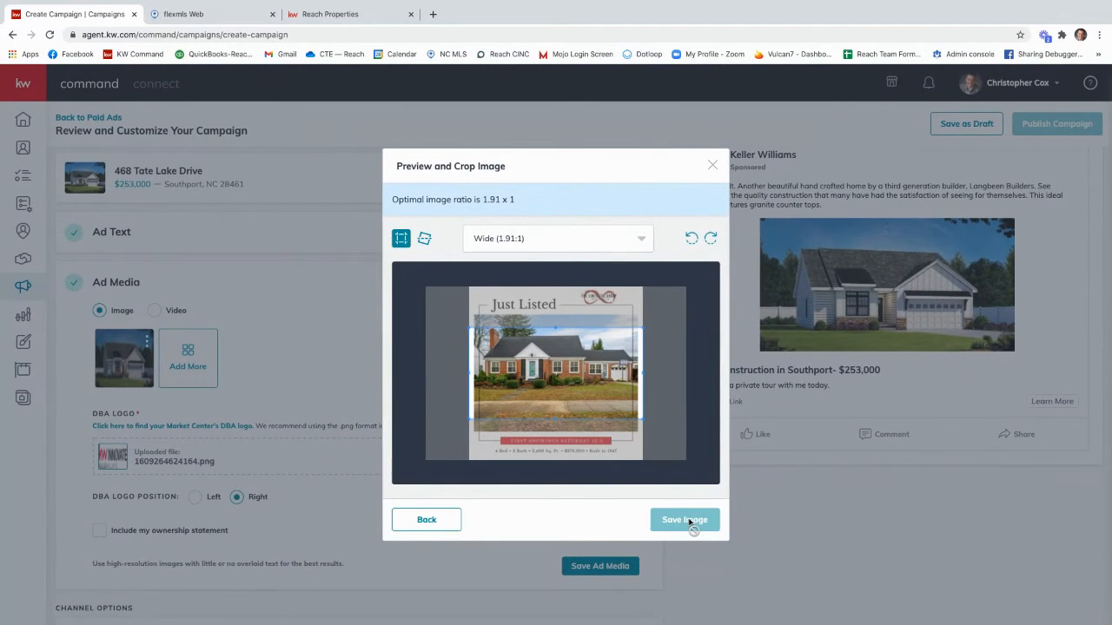
left_click(540, 240)
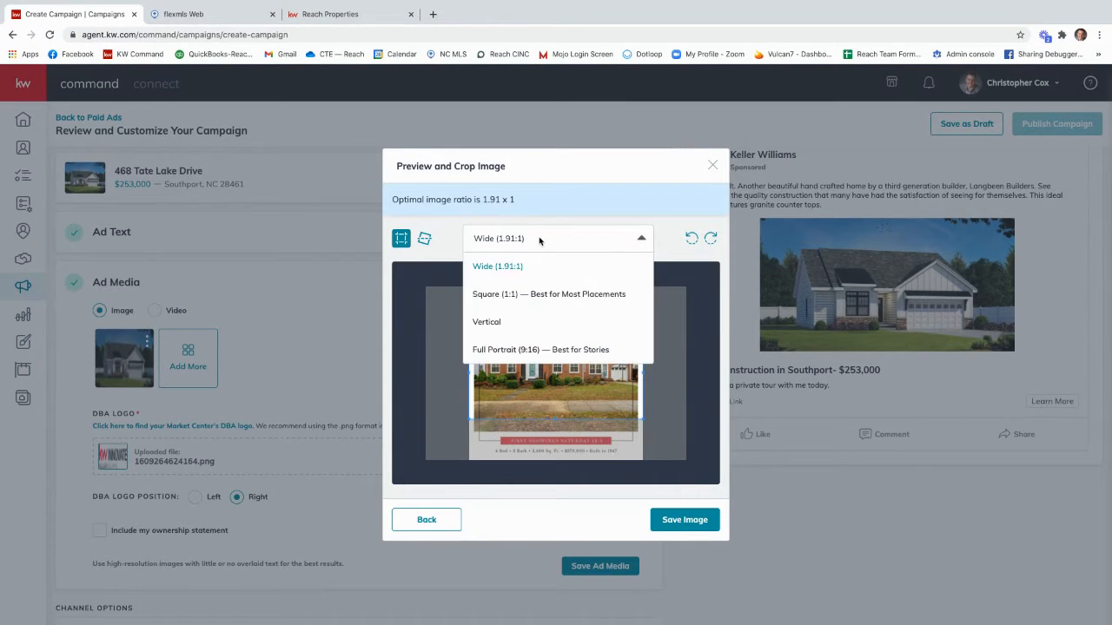
left_click(565, 296)
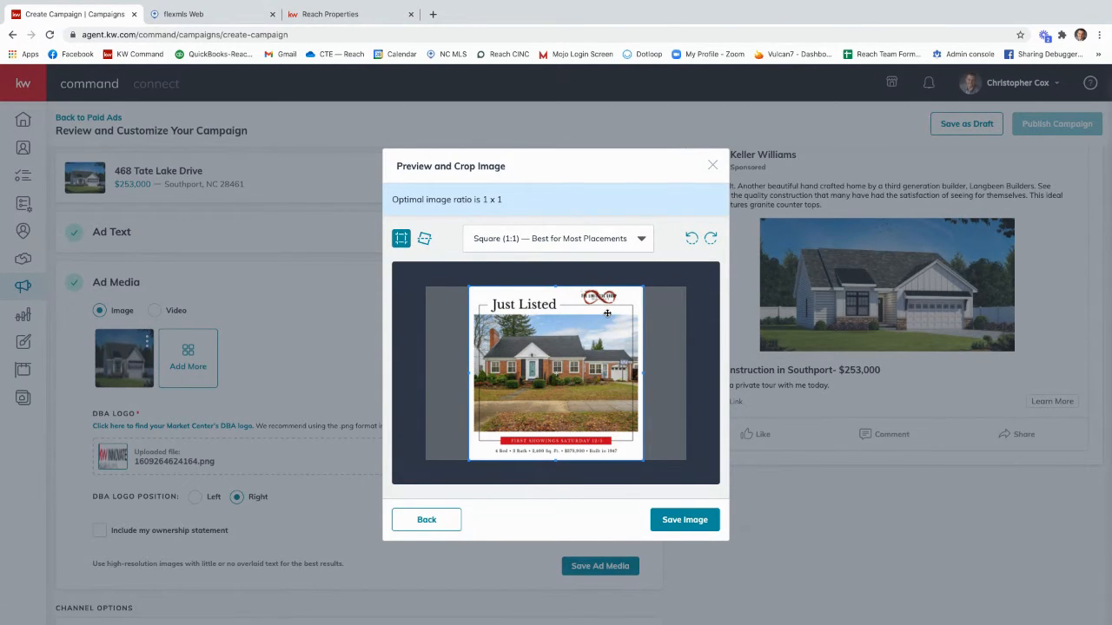
scroll(539, 451, "up", 1)
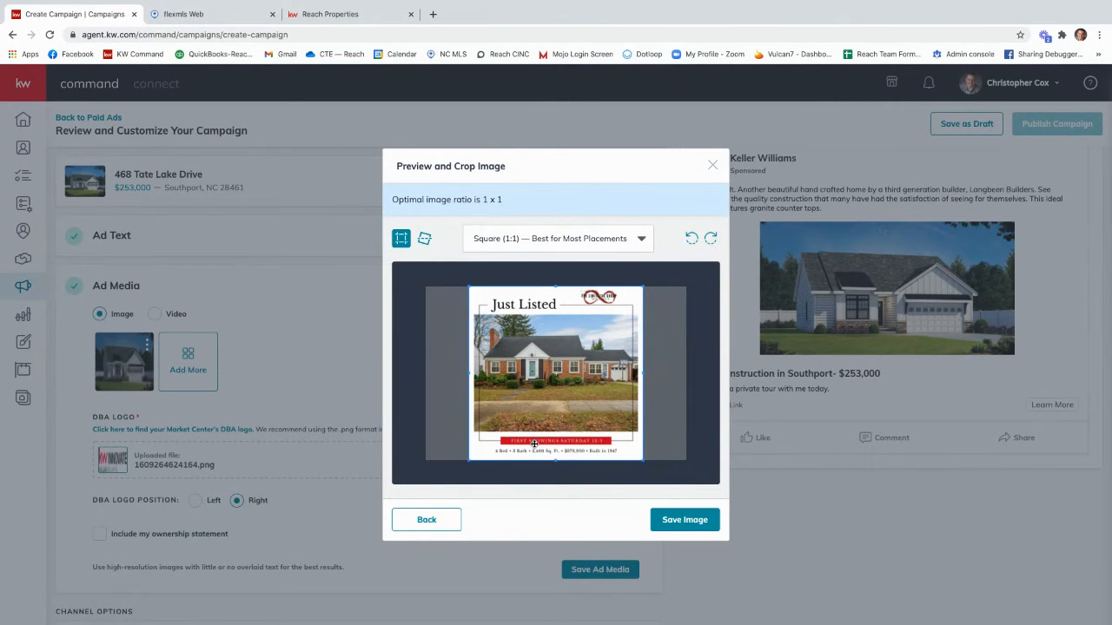
scroll(697, 485, "up", 1)
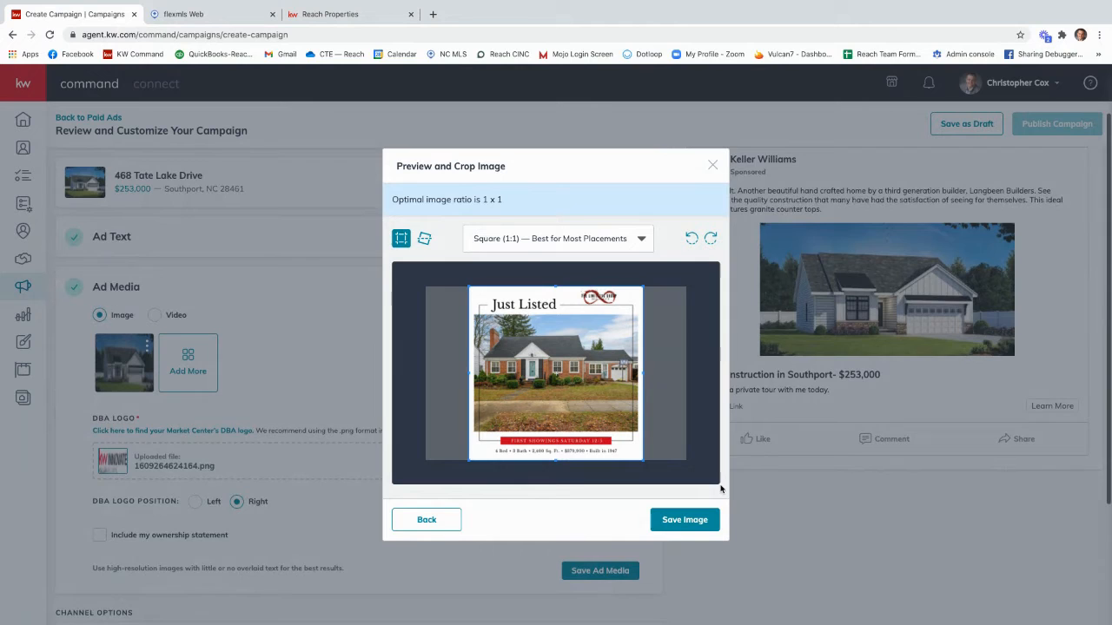
left_click(686, 520)
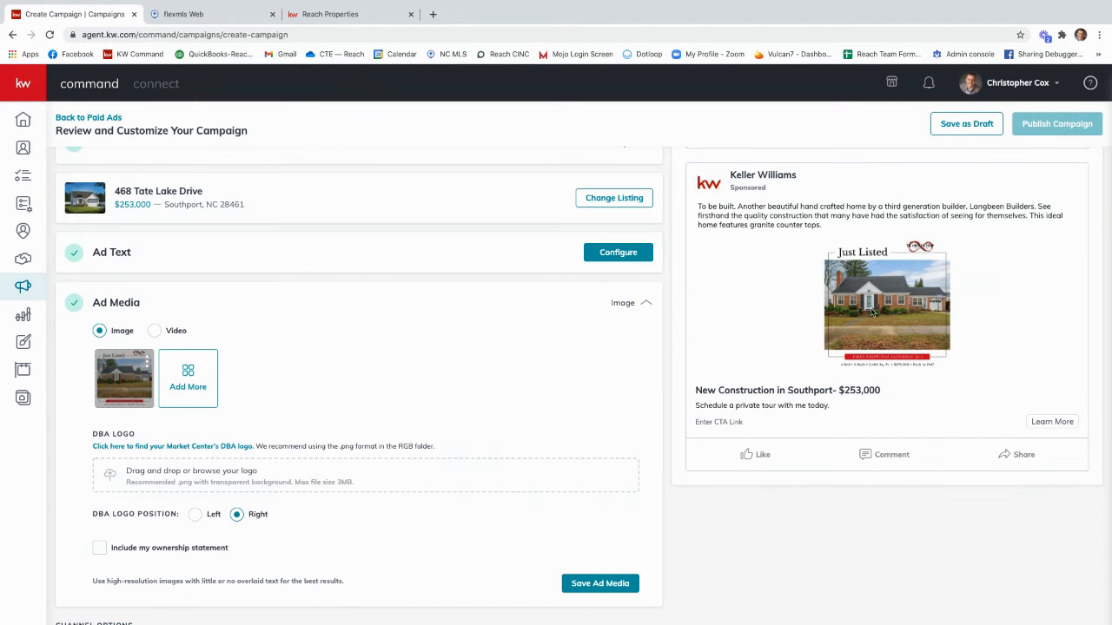
Step: Switch the ad preview to Facebook Preview (mobile) and save the ad media
scroll(999, 308, "up", 1)
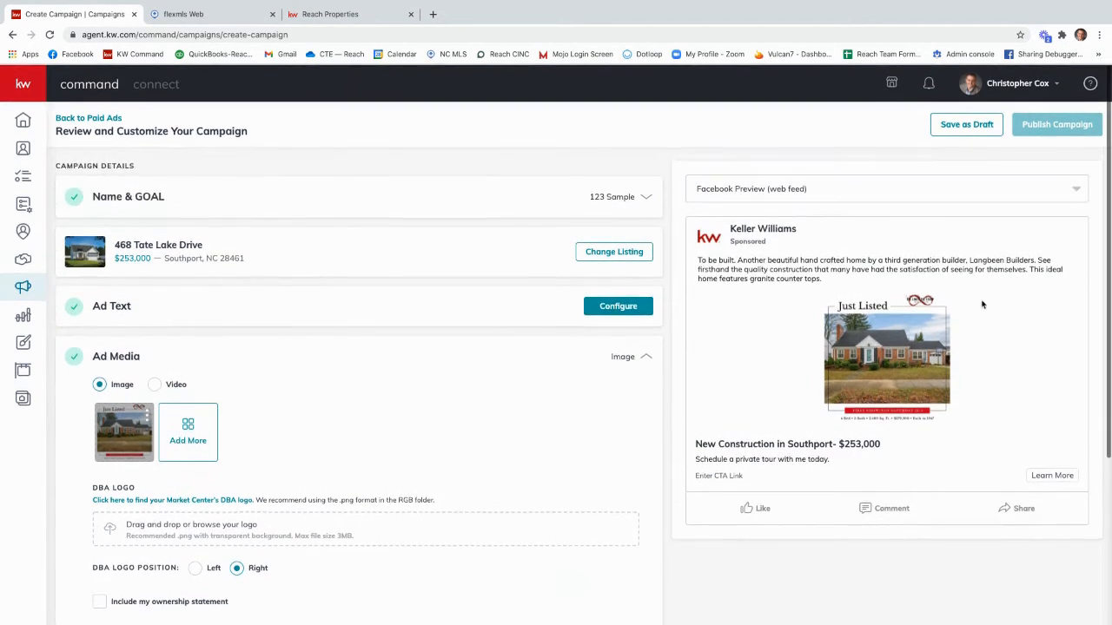
left_click(771, 190)
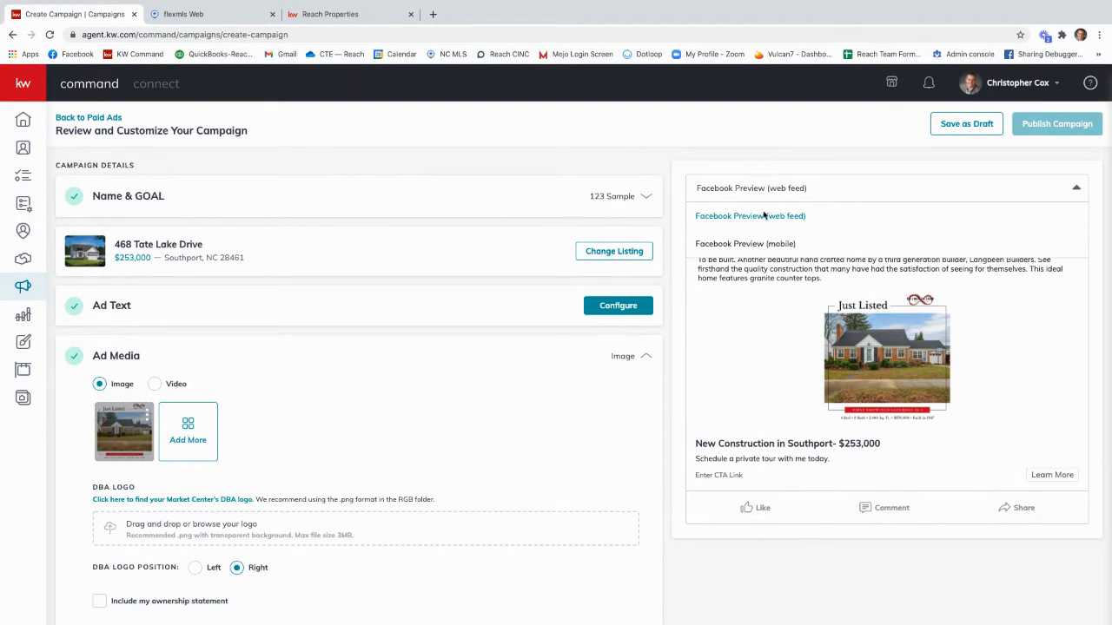
left_click(751, 247)
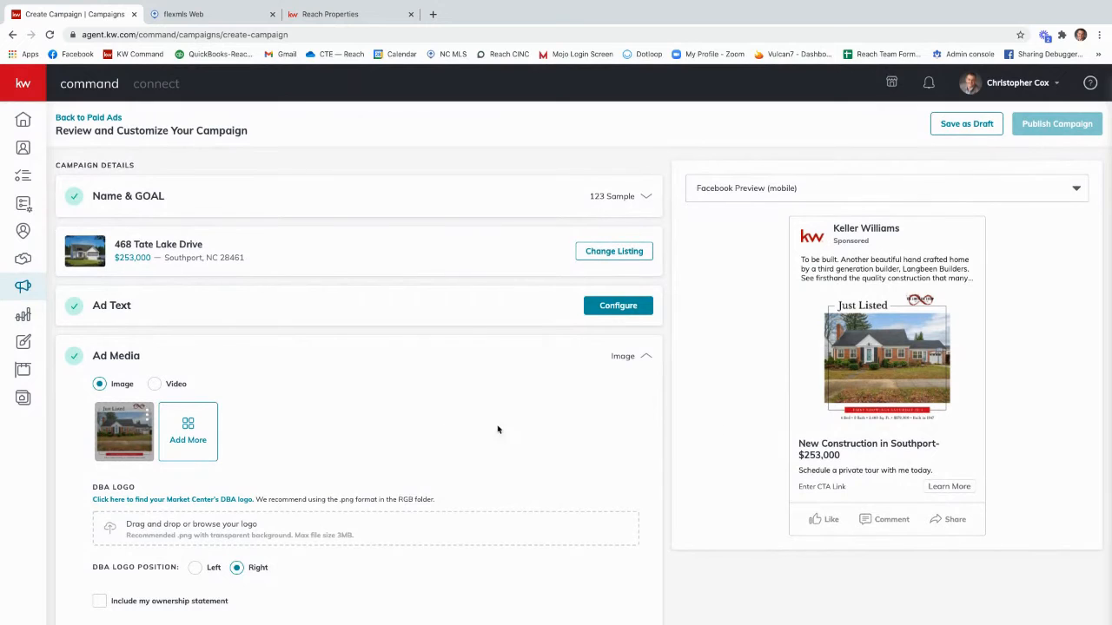
scroll(410, 428, "down", 2)
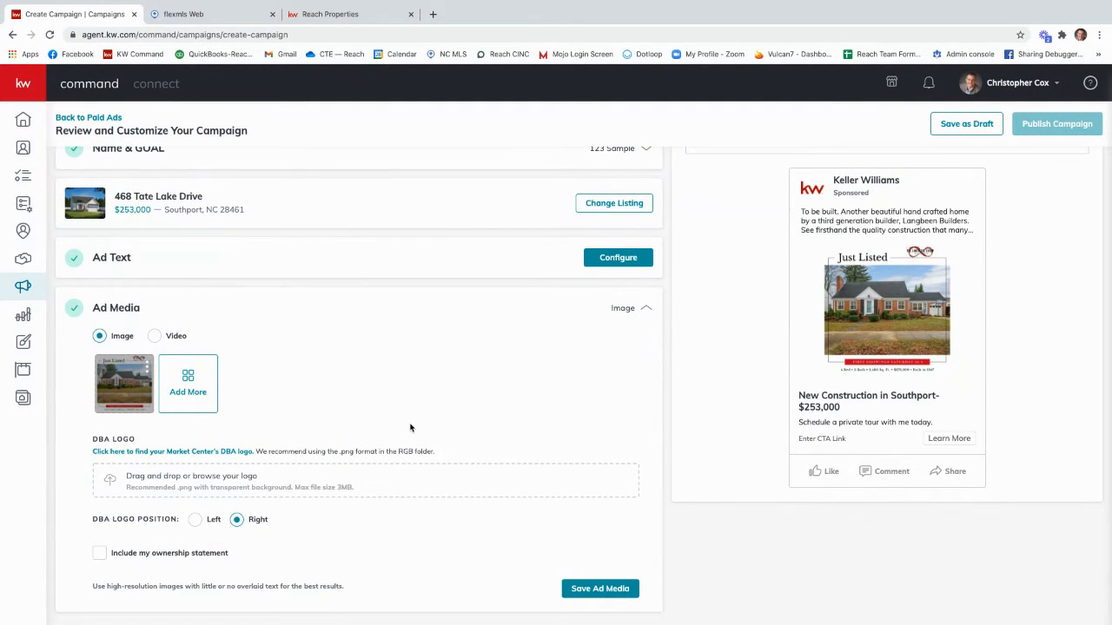
scroll(412, 429, "down", 1)
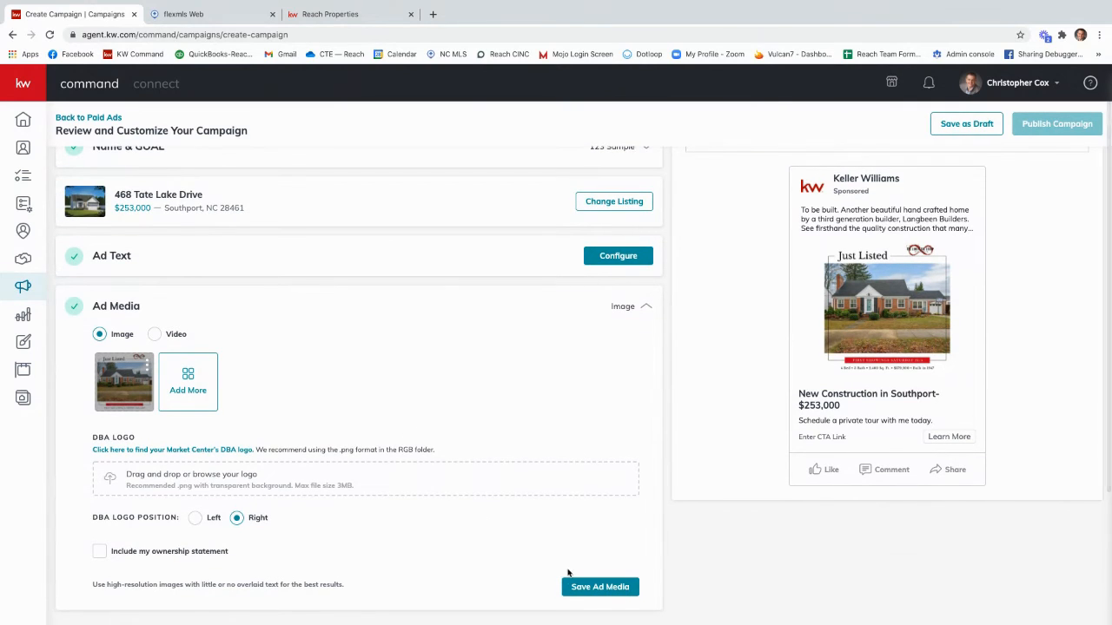
left_click(599, 588)
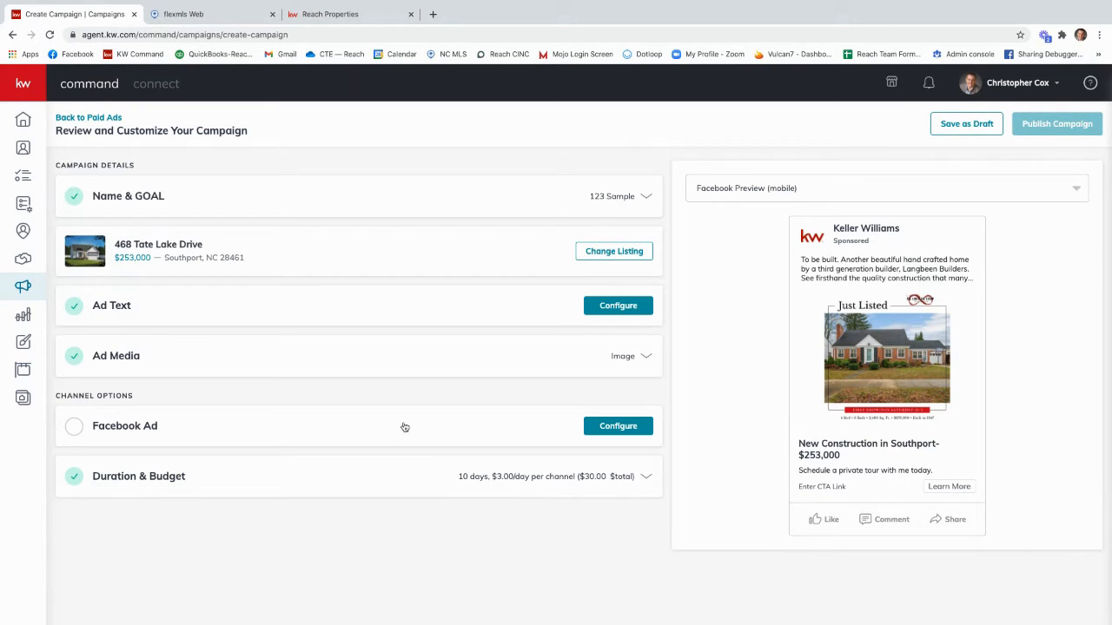
Step: Configure the Facebook ad with the Reach Properties page, the Facebook lead generation form as destination, and Learn More as the call-to-action label
left_click(614, 427)
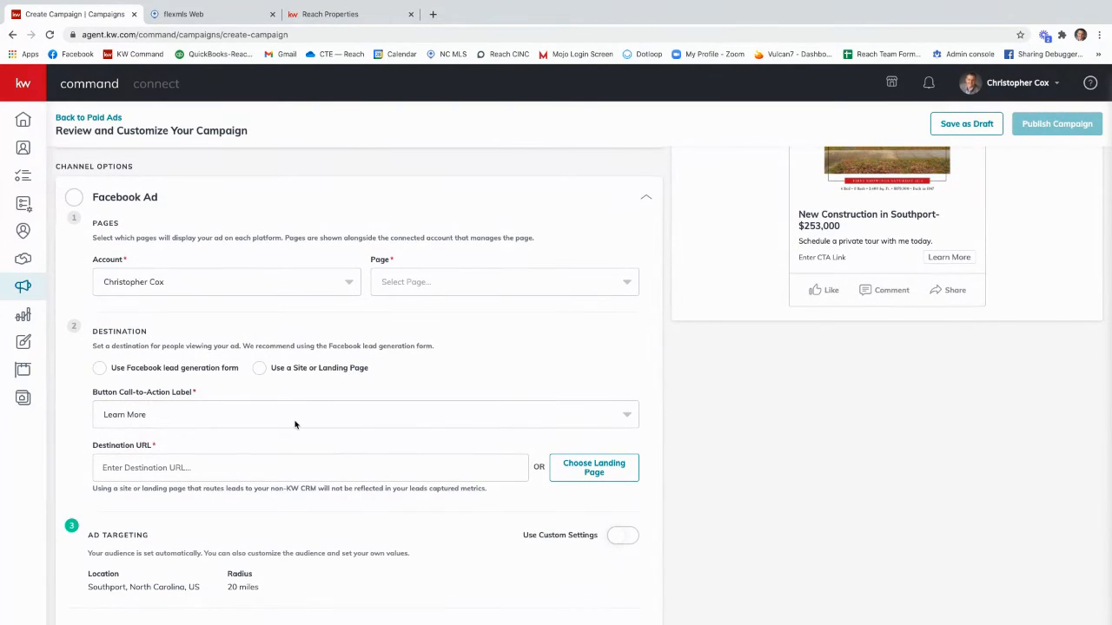
left_click(407, 285)
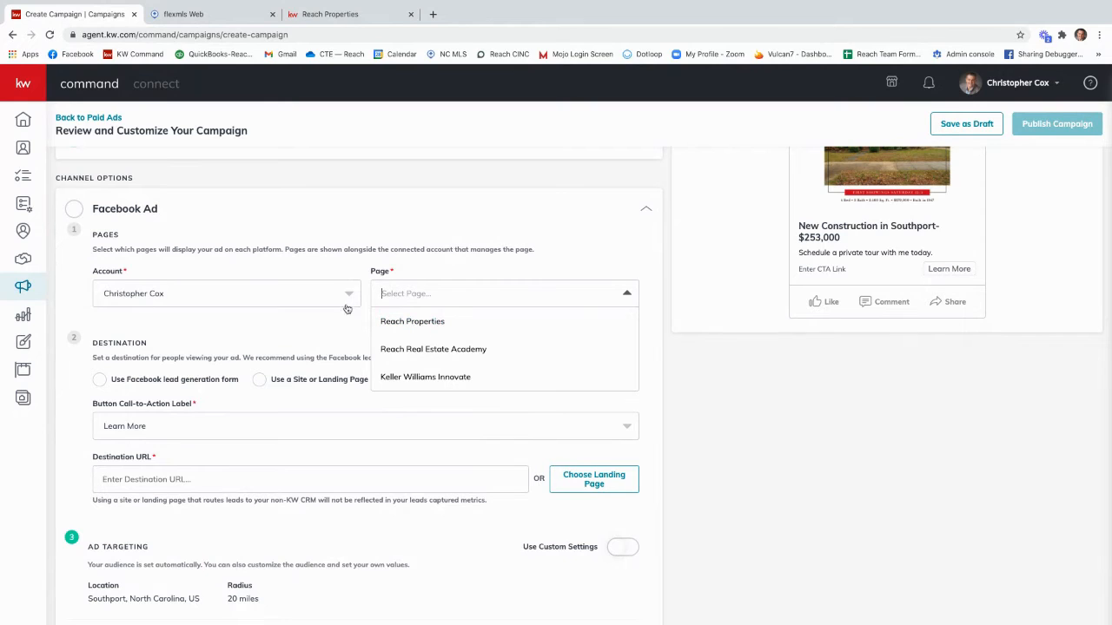
left_click(410, 322)
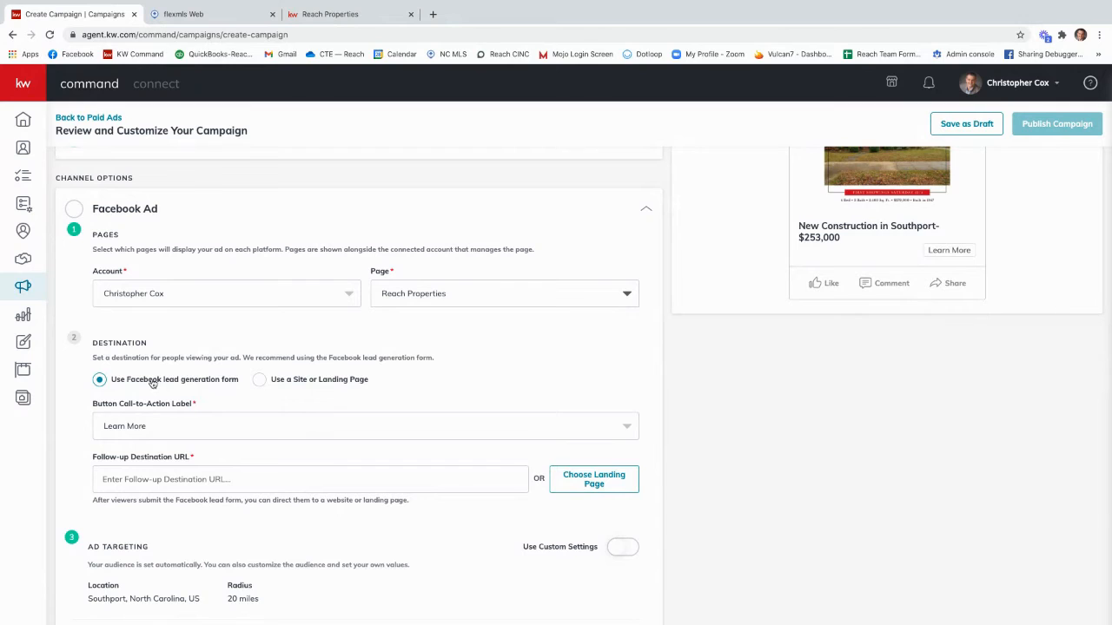
scroll(153, 383, "up", 1)
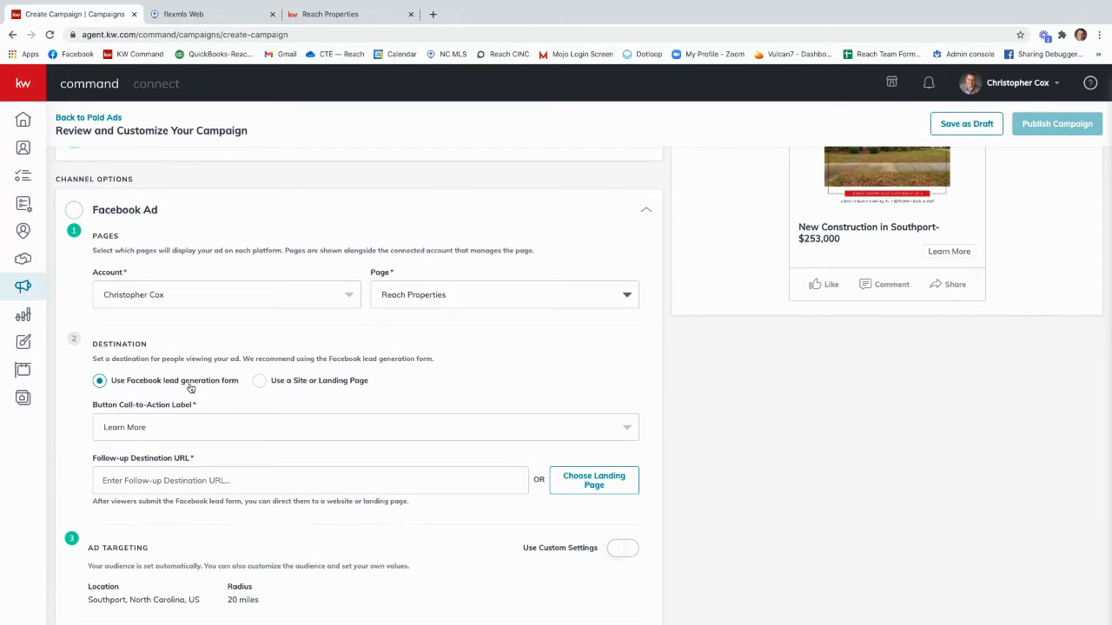
left_click(200, 431)
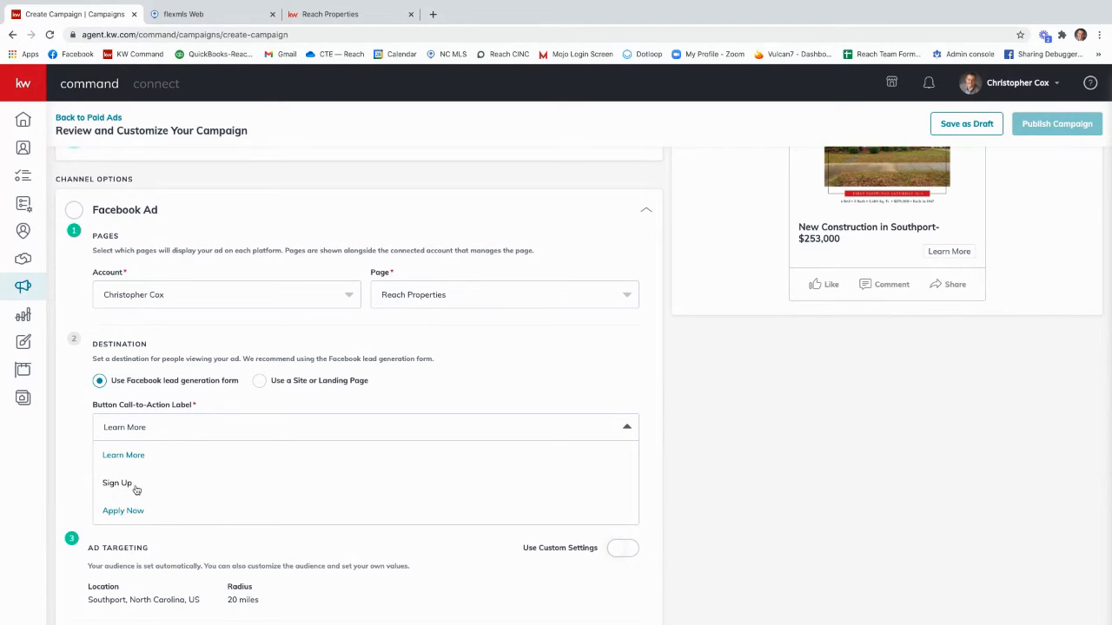
left_click(137, 457)
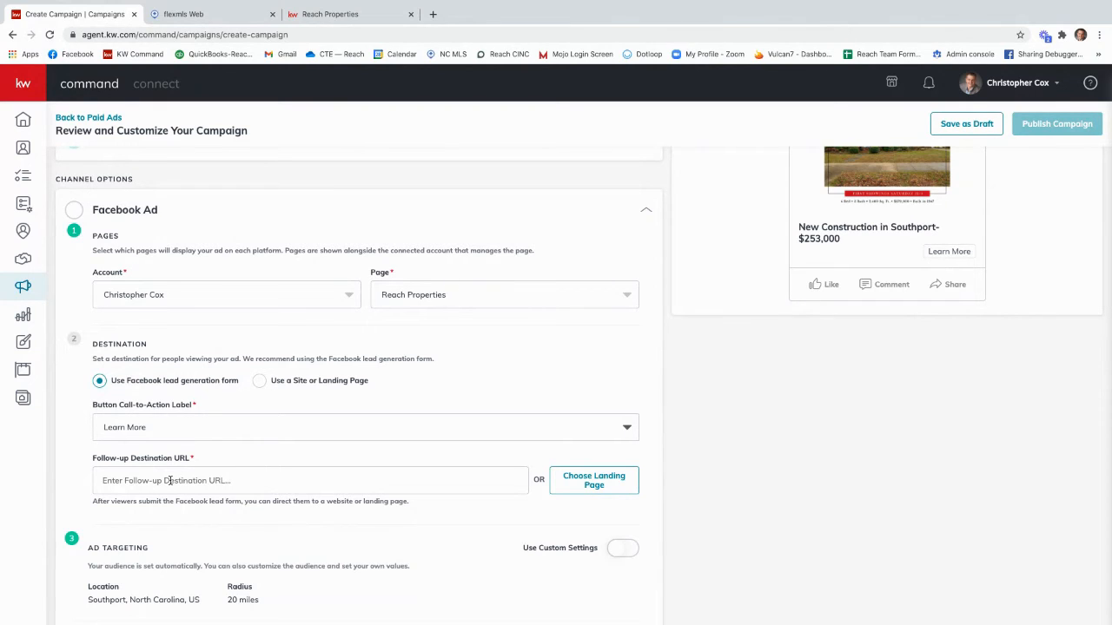
Step: Switch to the Reach Properties website and search the homes for sale by the advertised listing's street address
scroll(169, 481, "up", 1)
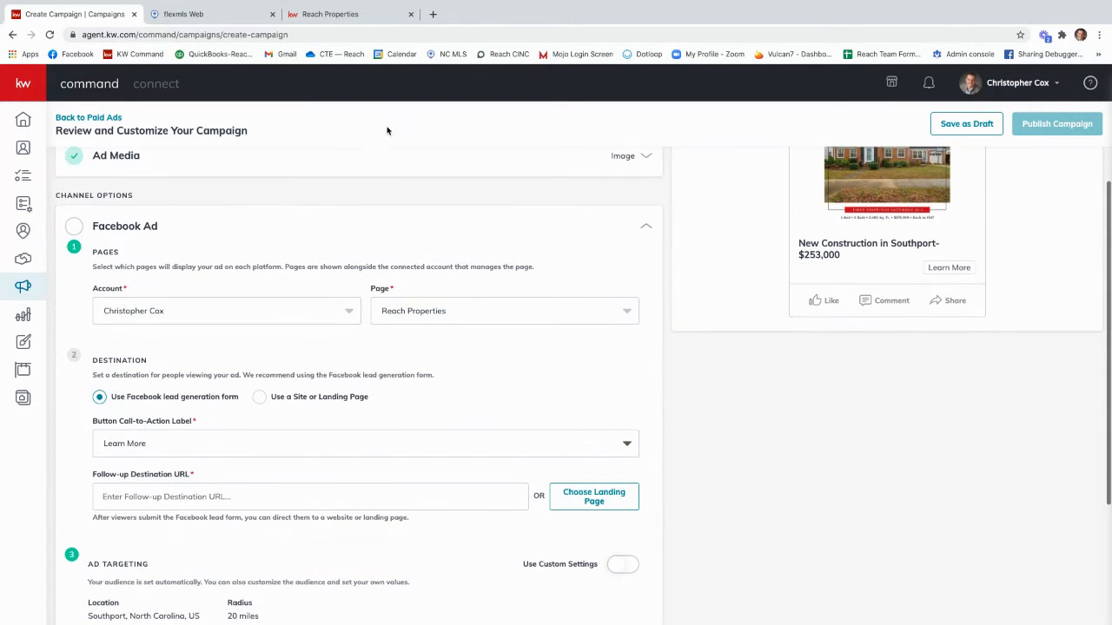
left_click(433, 15)
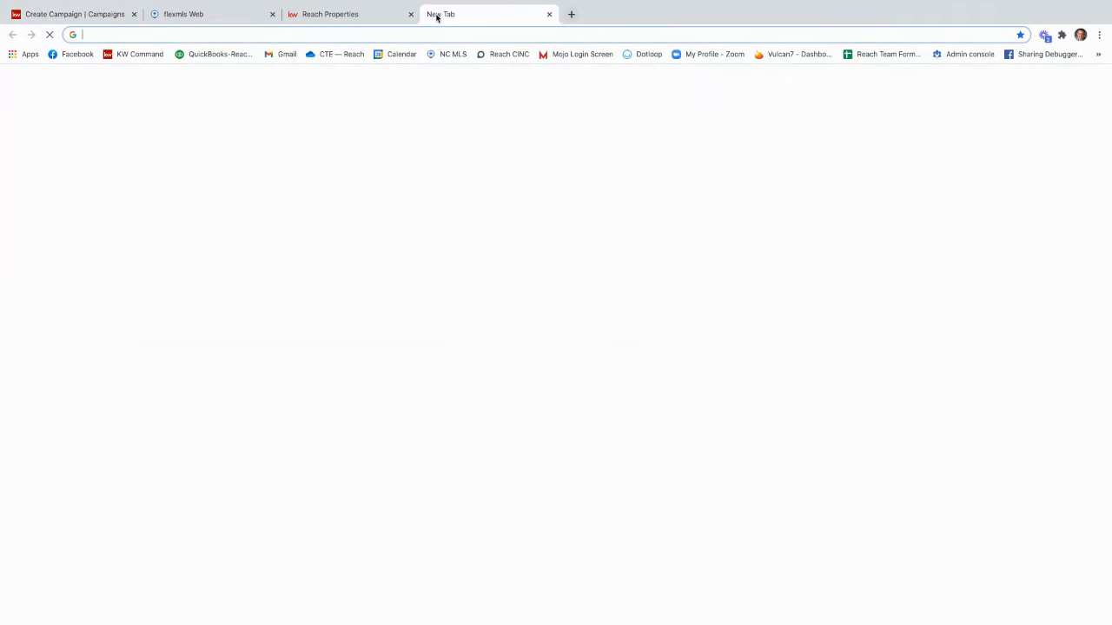
left_click(330, 15)
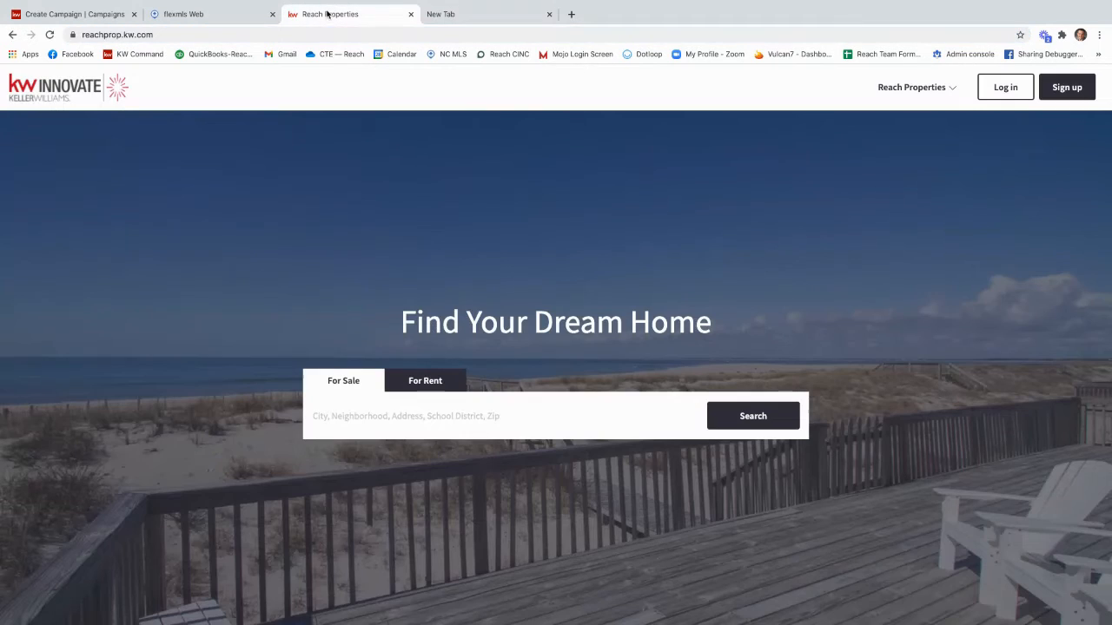
left_click(441, 417)
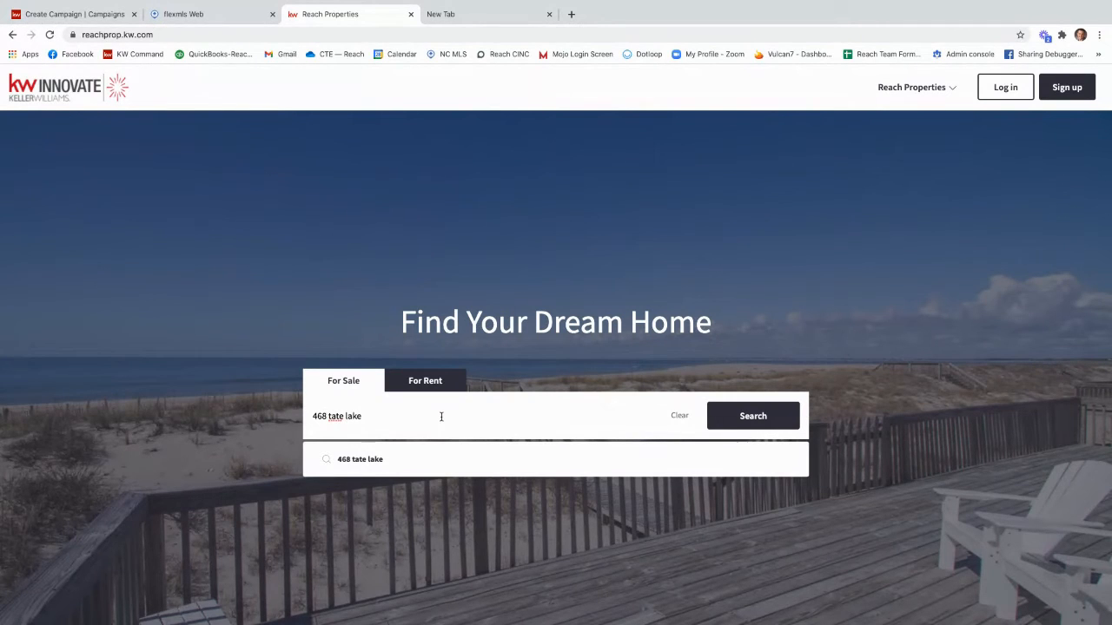
left_click(391, 430)
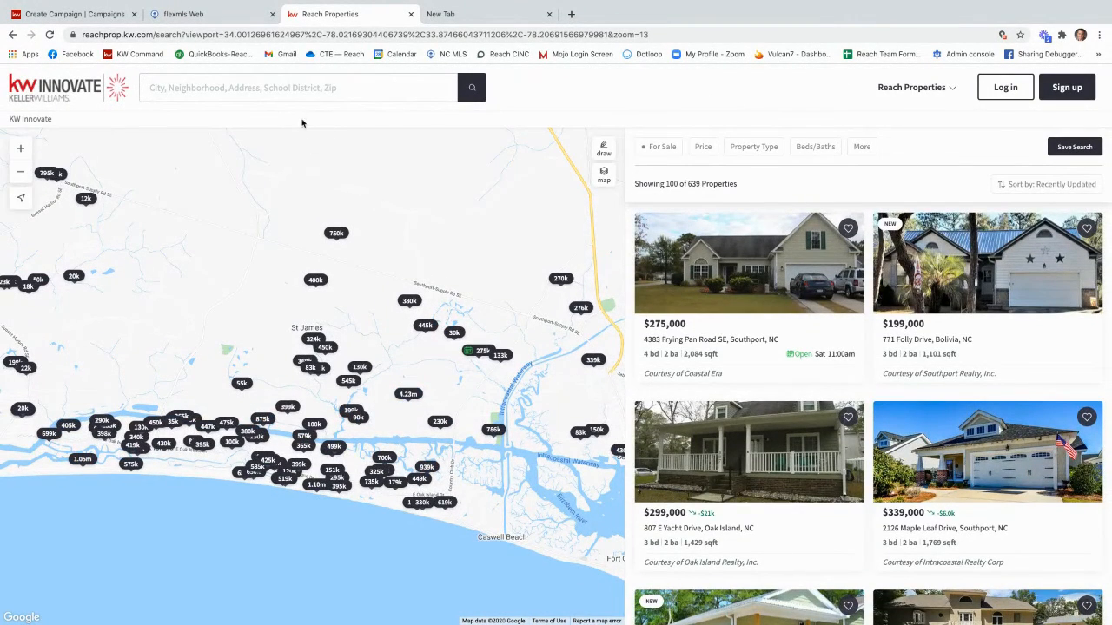
Step: Repeat the listing address search from the map results page, and retry it with a shortened street name
left_click(309, 91)
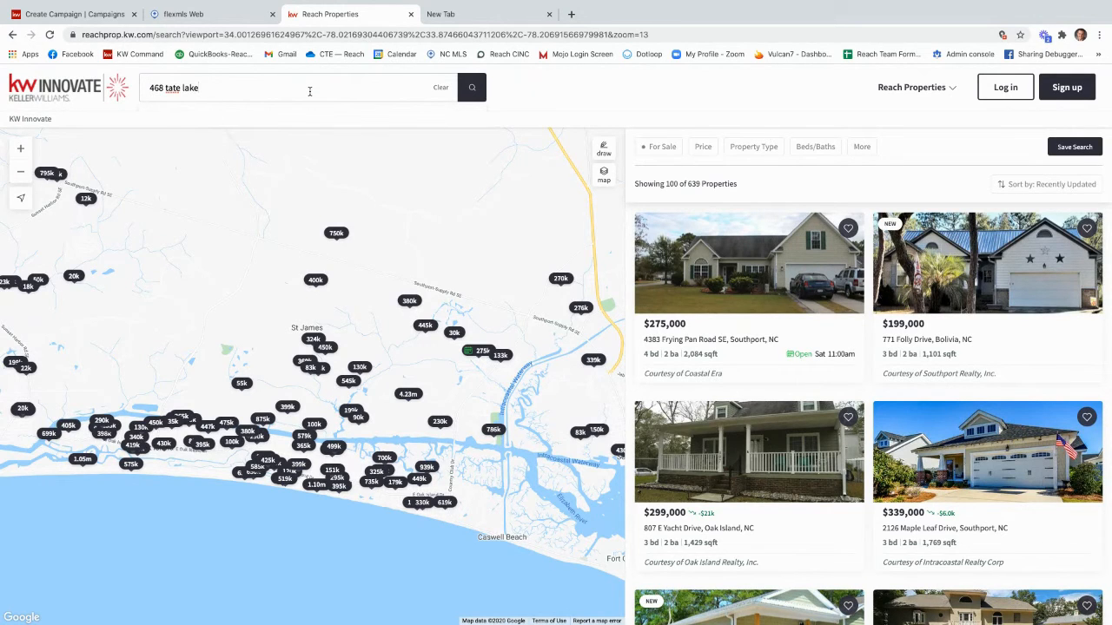
key("Return")
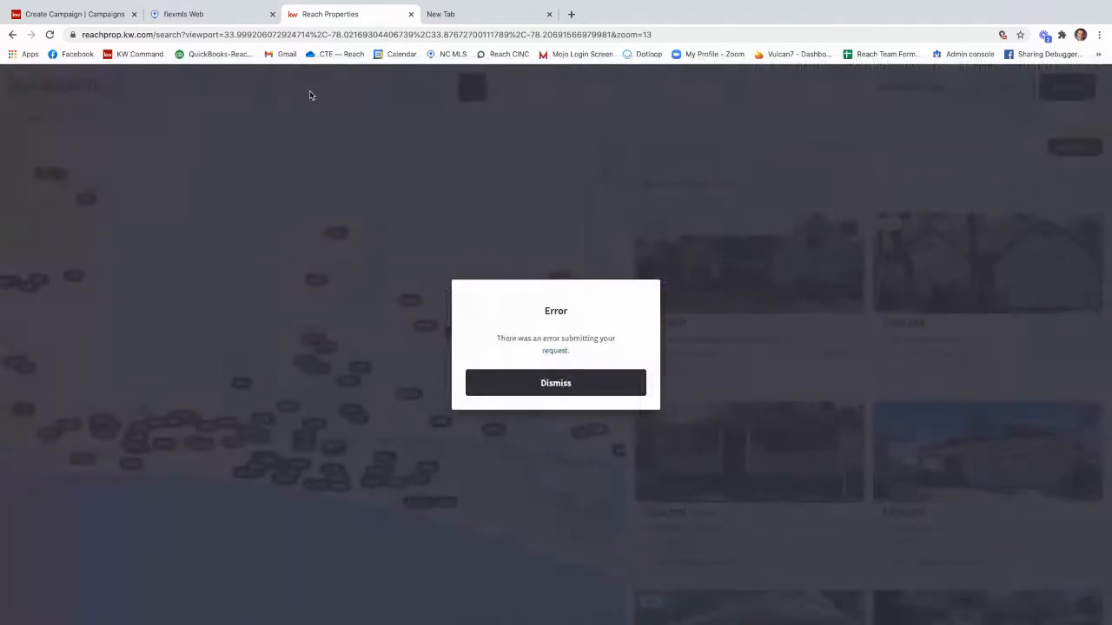
left_click(596, 394)
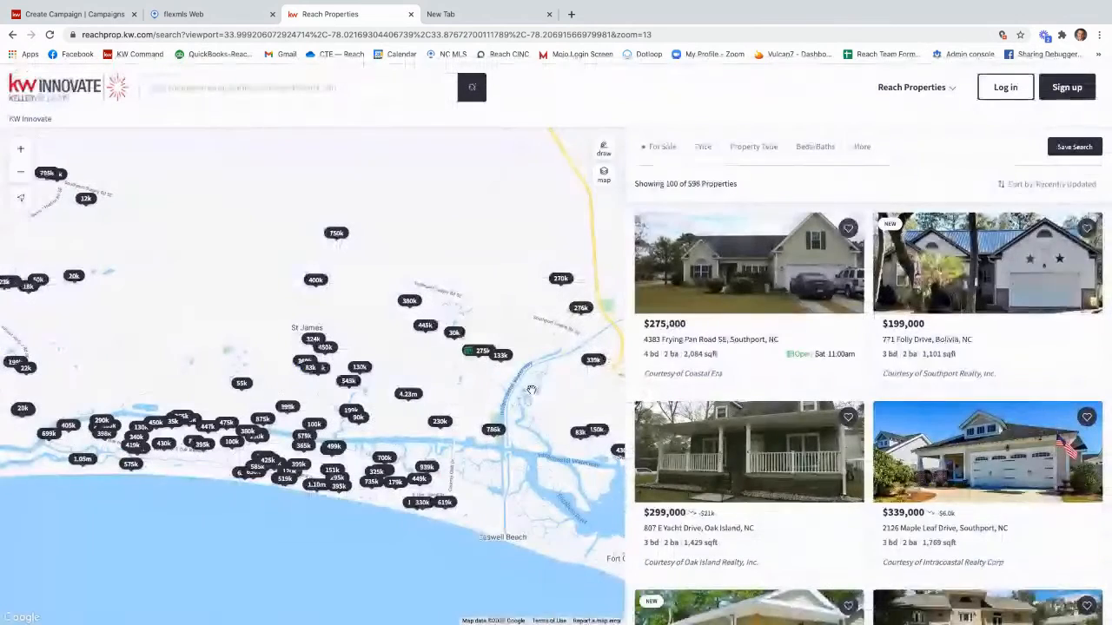
left_click(263, 87)
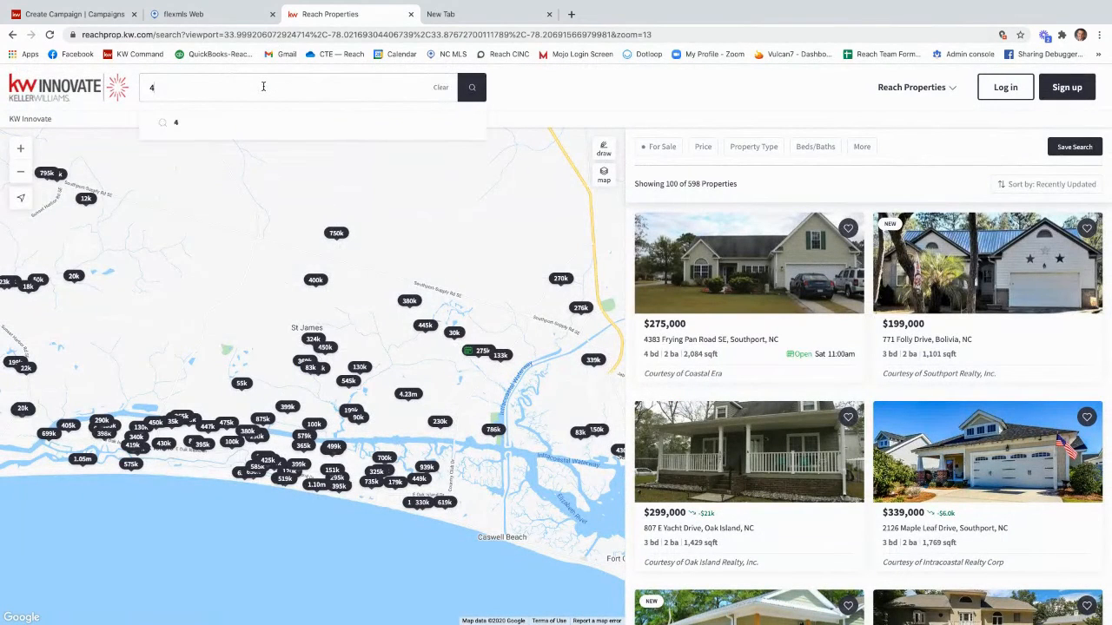
key("Return")
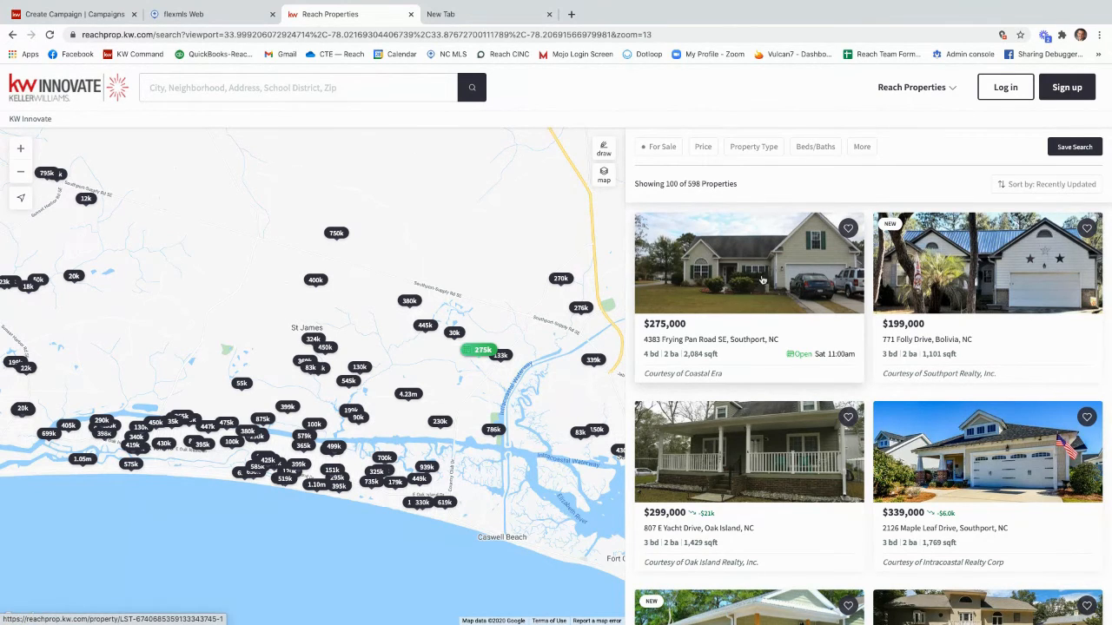
Step: Open the $275,000 Southport listing from the search results and copy its page URL
left_click(710, 284)
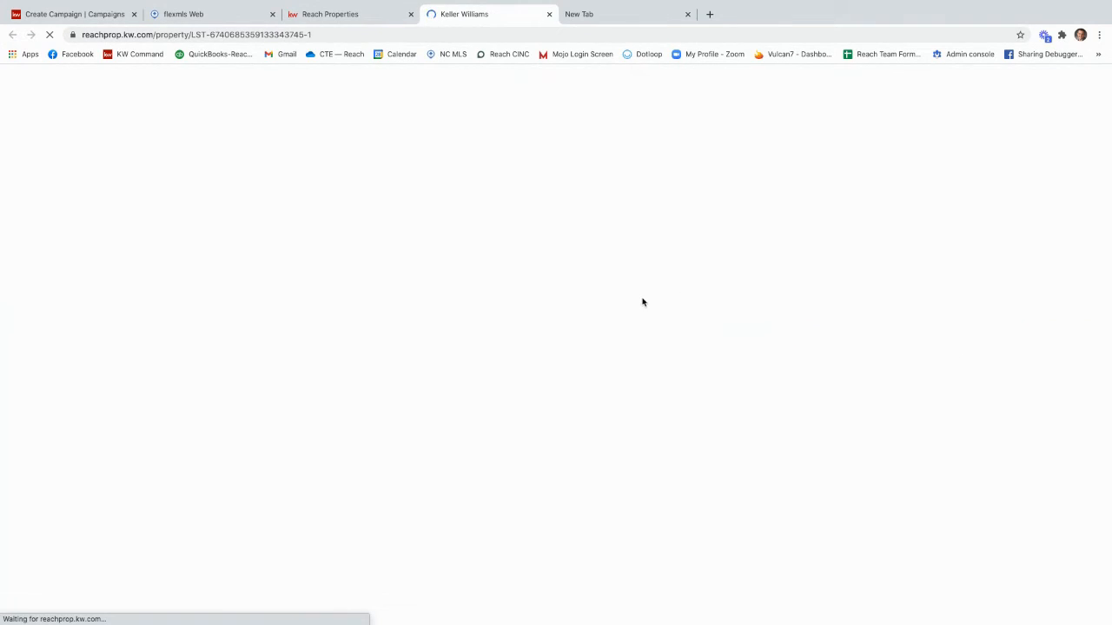
left_click(354, 37)
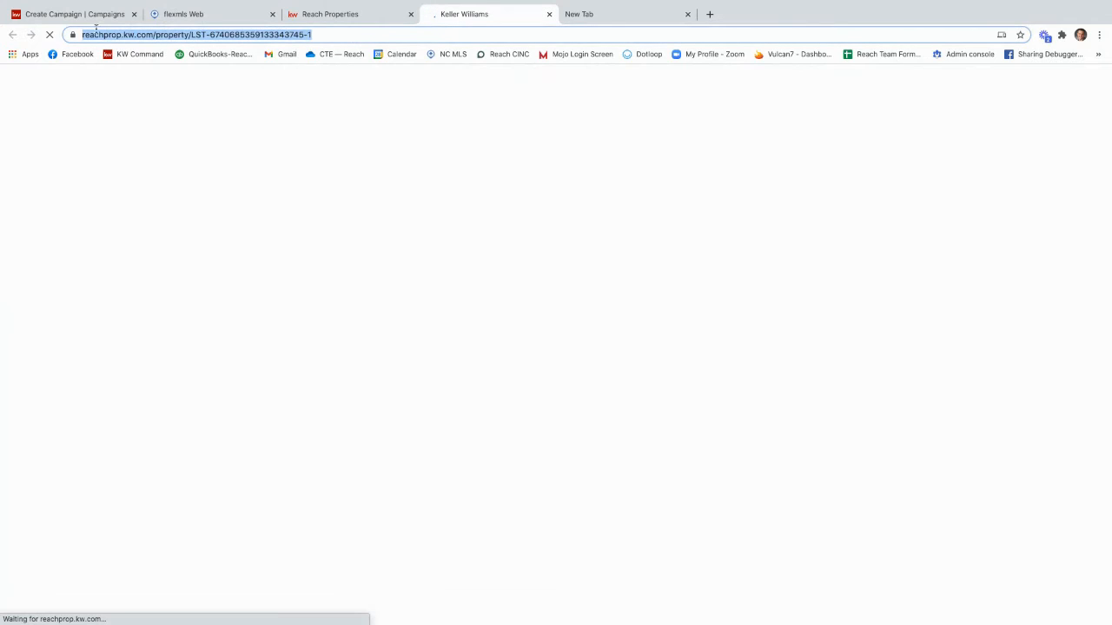
left_click_drag(339, 35, 74, 34)
key("ctrl+c")
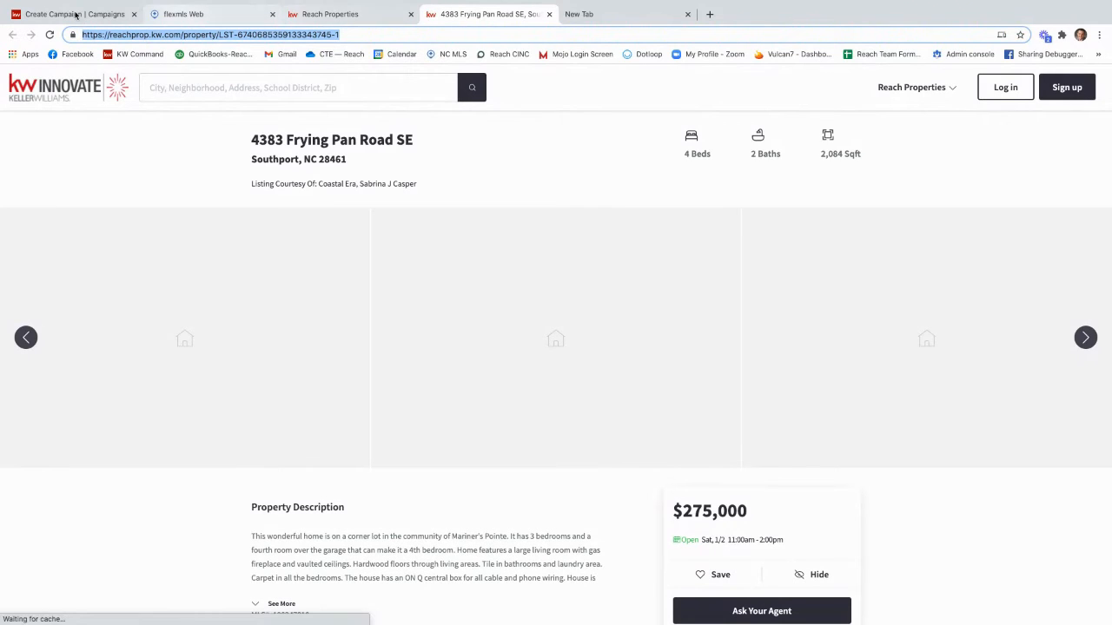
left_click(75, 15)
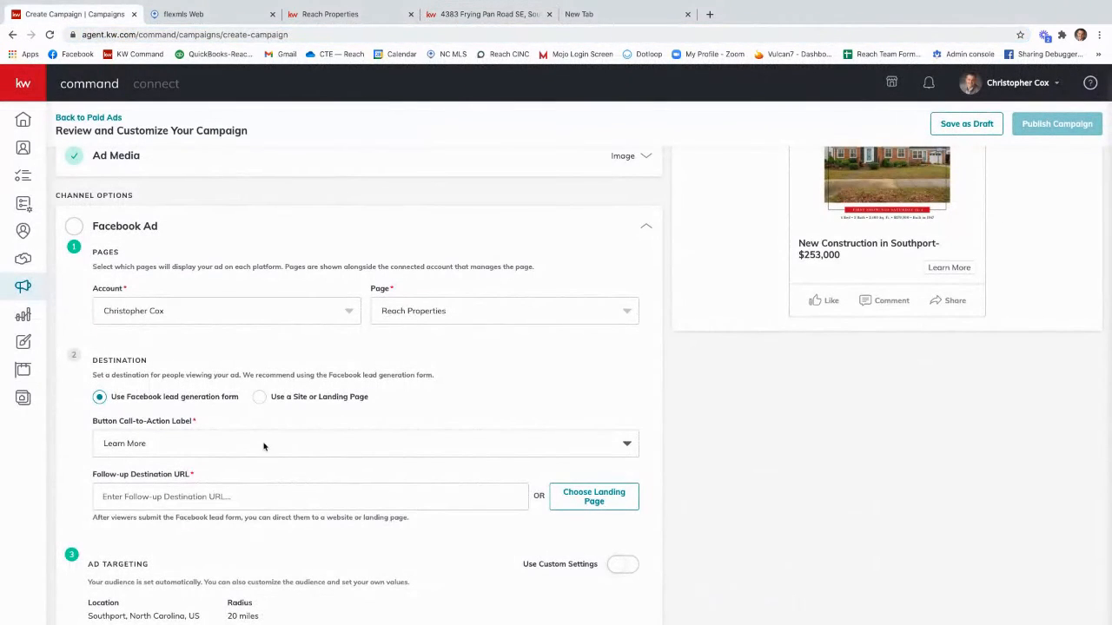
left_click(223, 497)
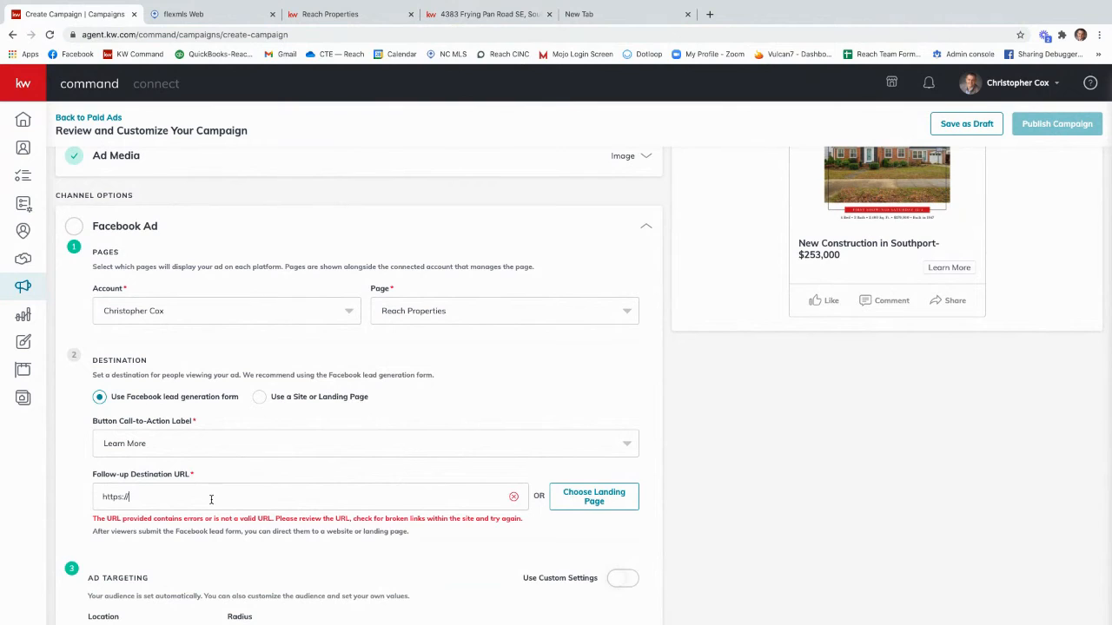
key("BackSpace")
key("BackSpace")
key("BackSpace")
key("BackSpace")
key("BackSpace")
key("ctrl+v")
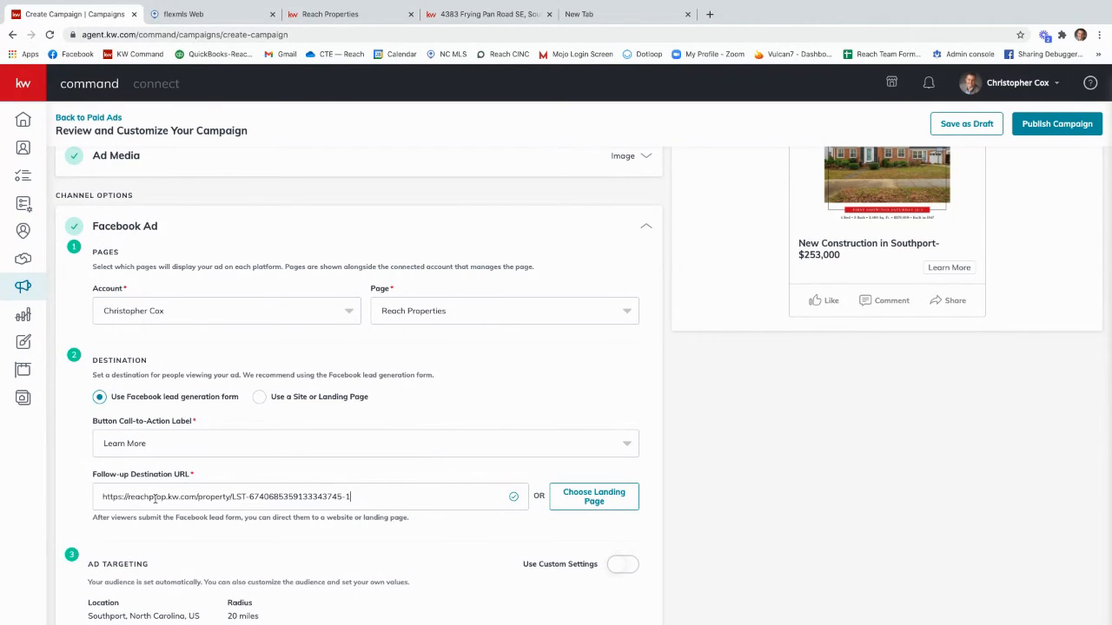
mouse_move(101, 494)
left_mouse_down()
mouse_move(376, 497)
mouse_move(83, 499)
left_mouse_up()
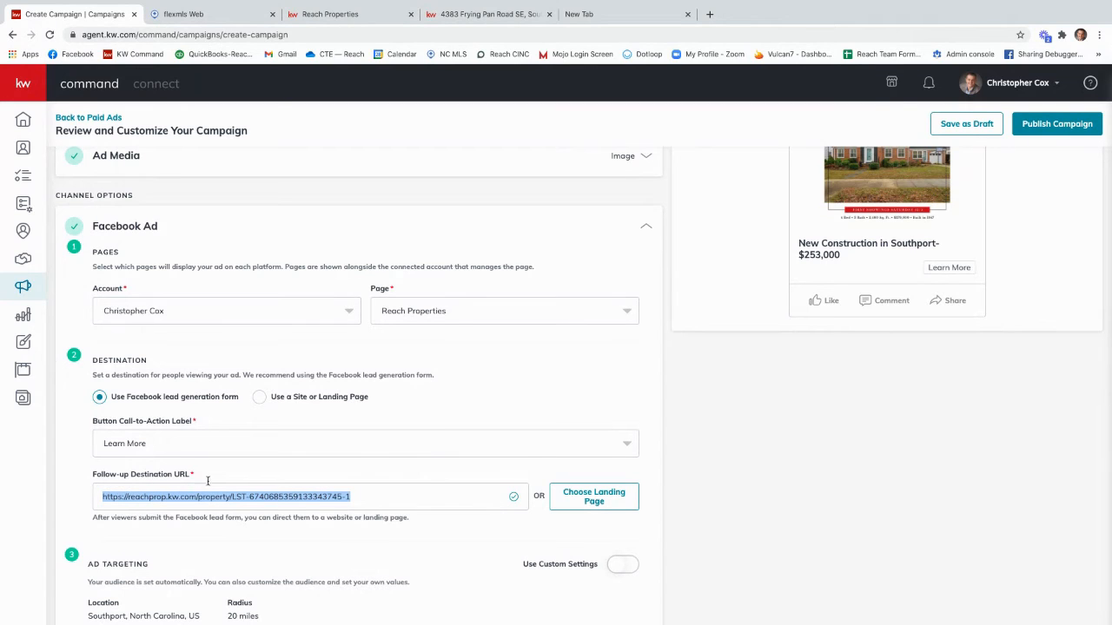
scroll(224, 476, "down", 1)
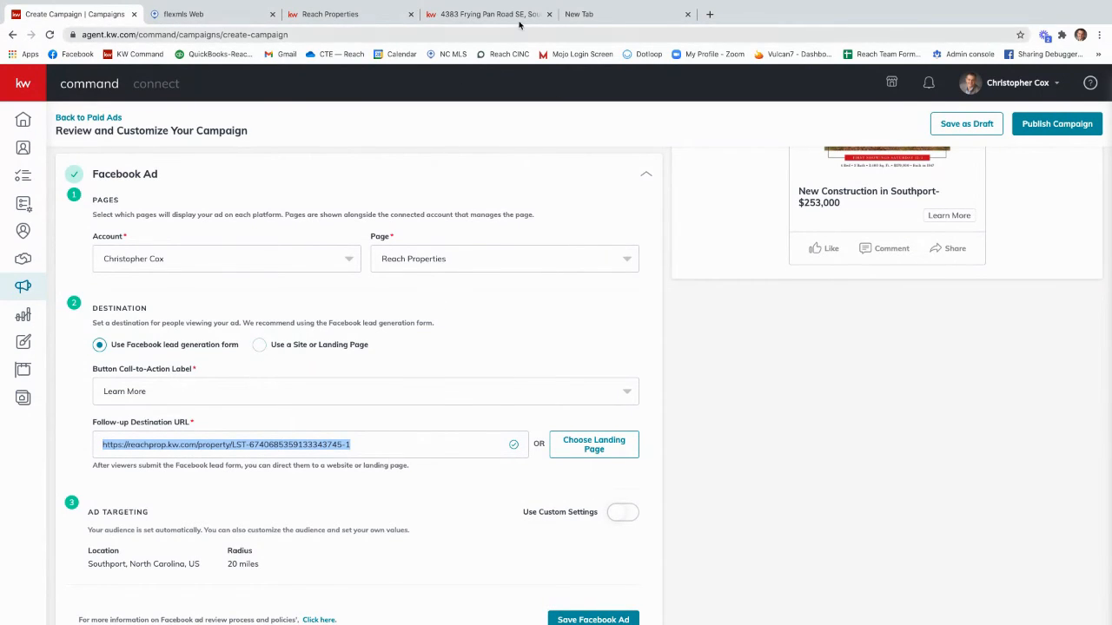
Step: Close the opened property listing page and return to the campaign being created
left_click(488, 16)
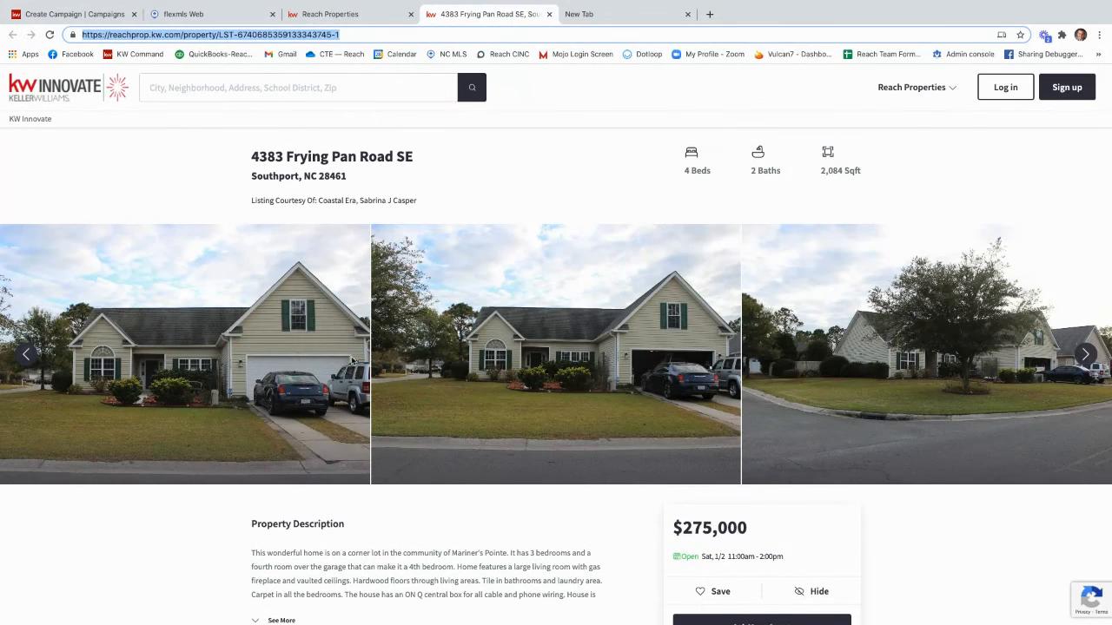
left_click(549, 14)
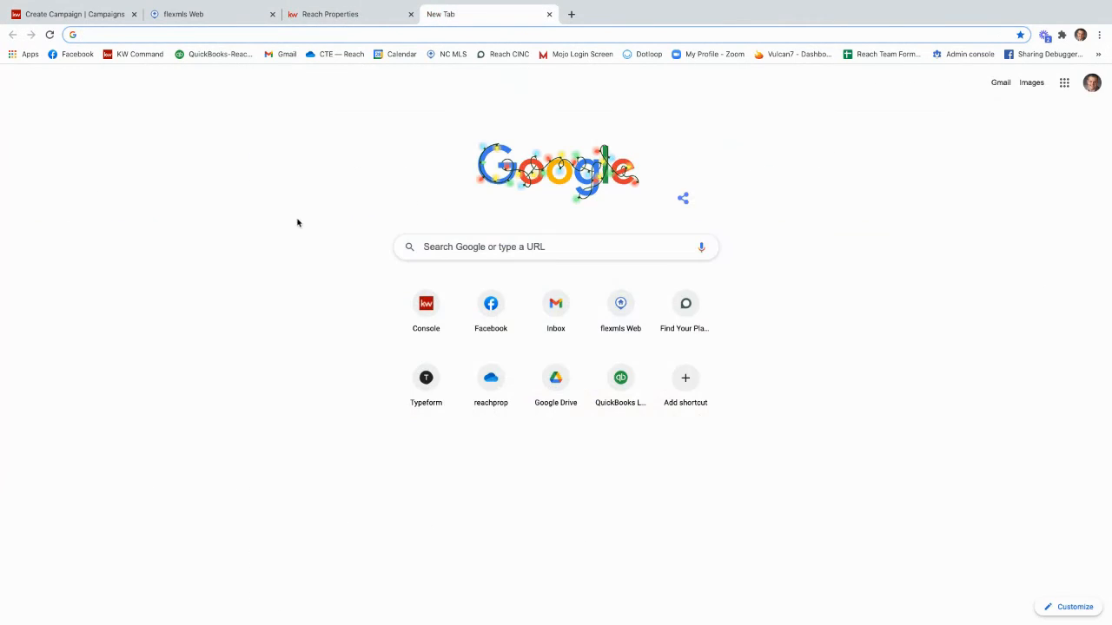
left_click(347, 15)
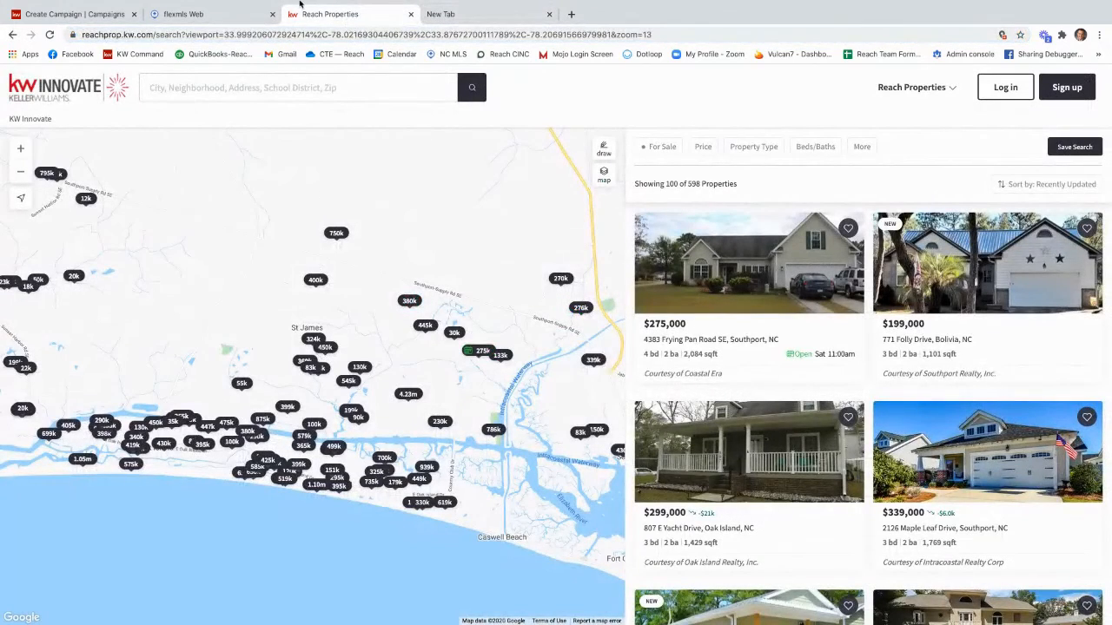
left_click(80, 14)
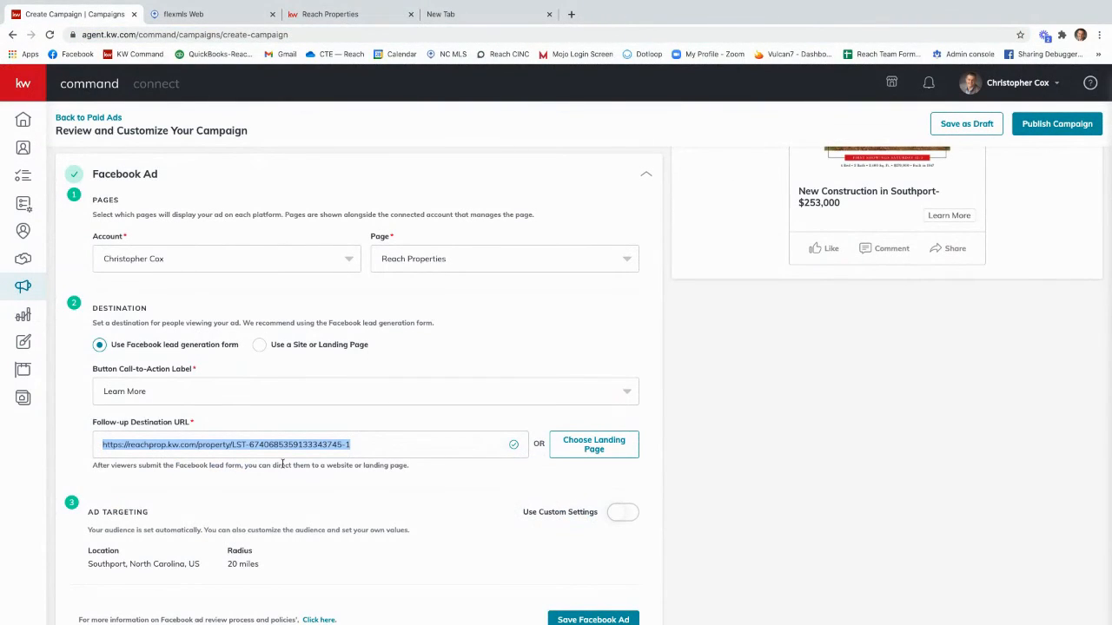
Step: Enable custom settings for the ad targeting and check the city options, keeping Southport, North Carolina as the location
scroll(283, 463, "down", 1)
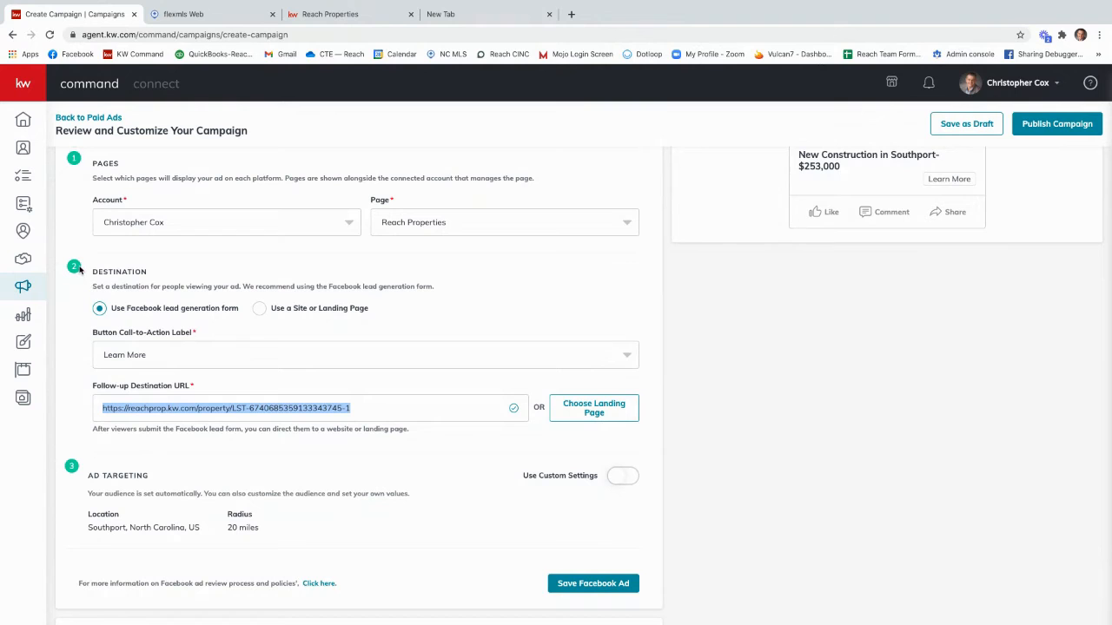
scroll(121, 473, "down", 1)
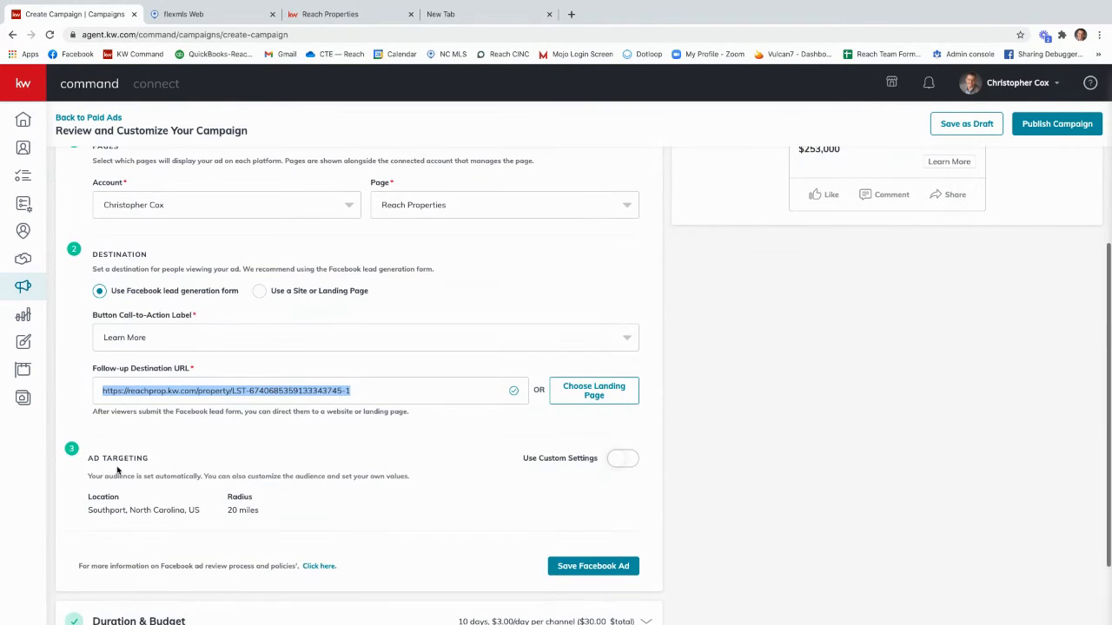
scroll(125, 460, "down", 1)
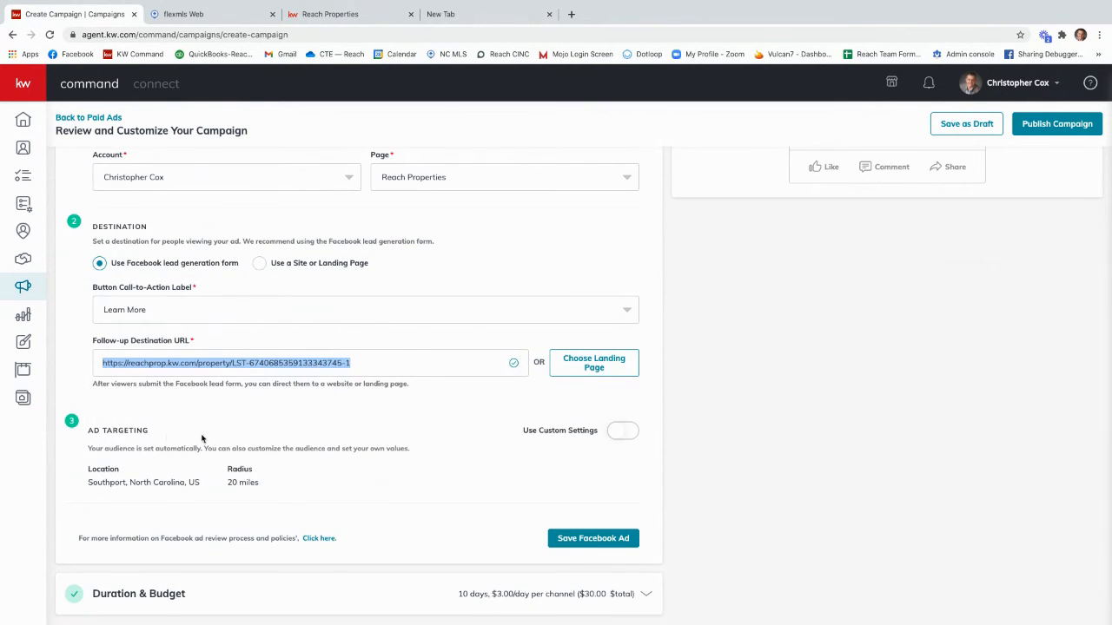
left_click(614, 434)
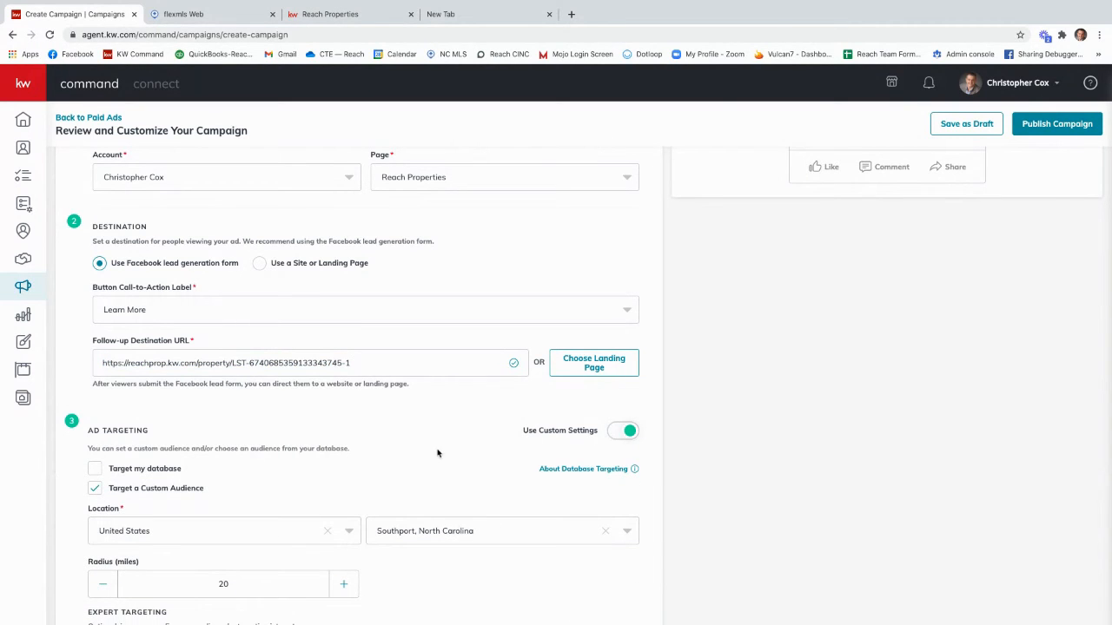
scroll(368, 468, "down", 1)
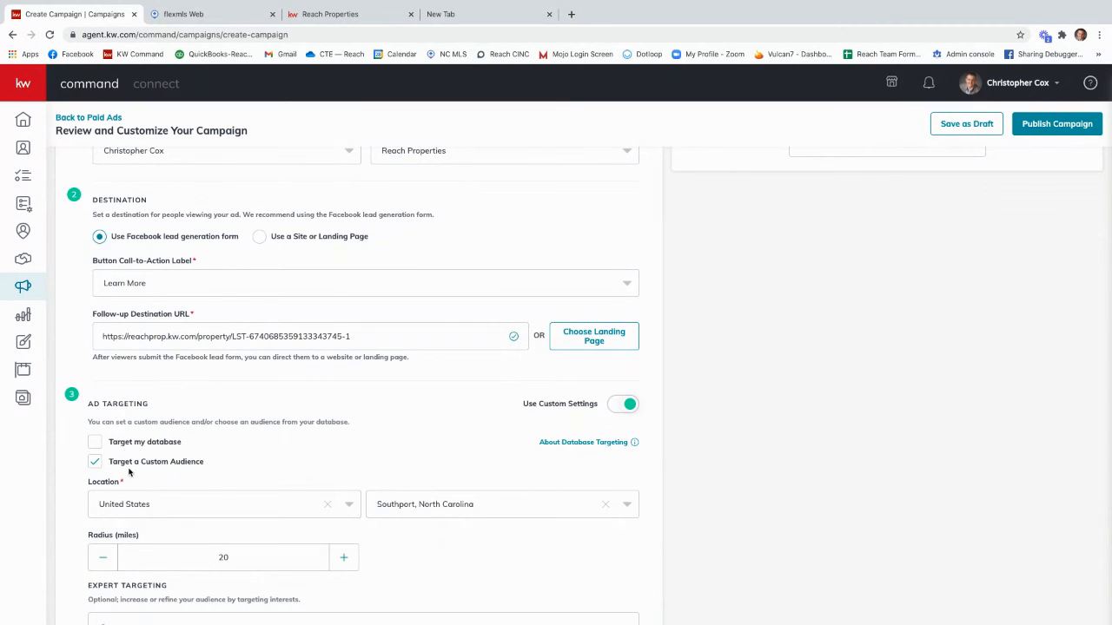
scroll(247, 479, "down", 2)
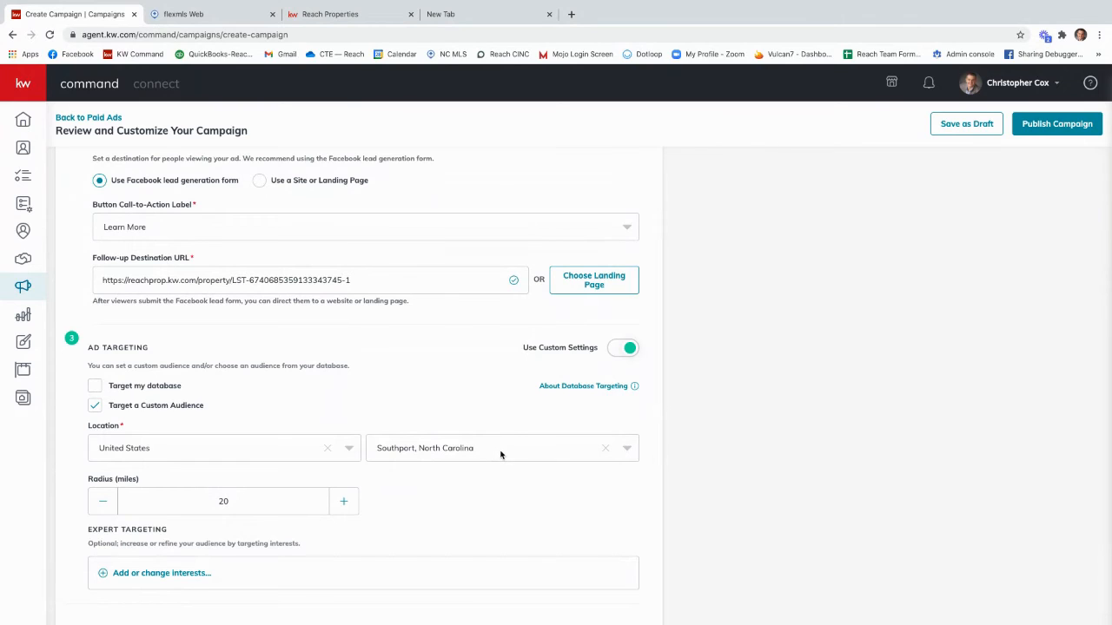
left_click(446, 454)
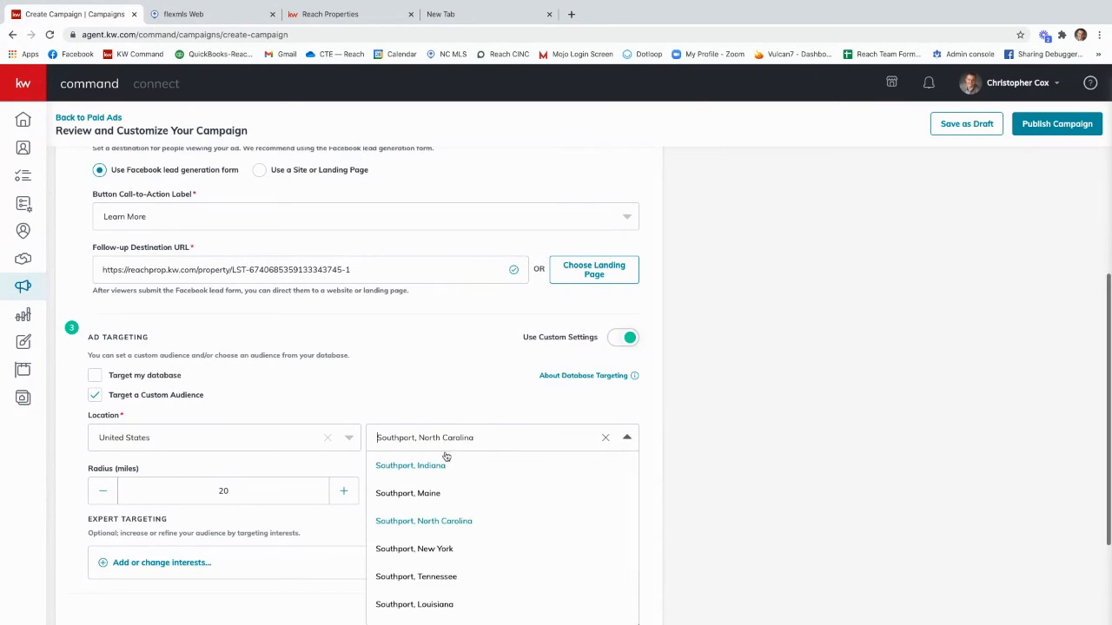
left_click(443, 395)
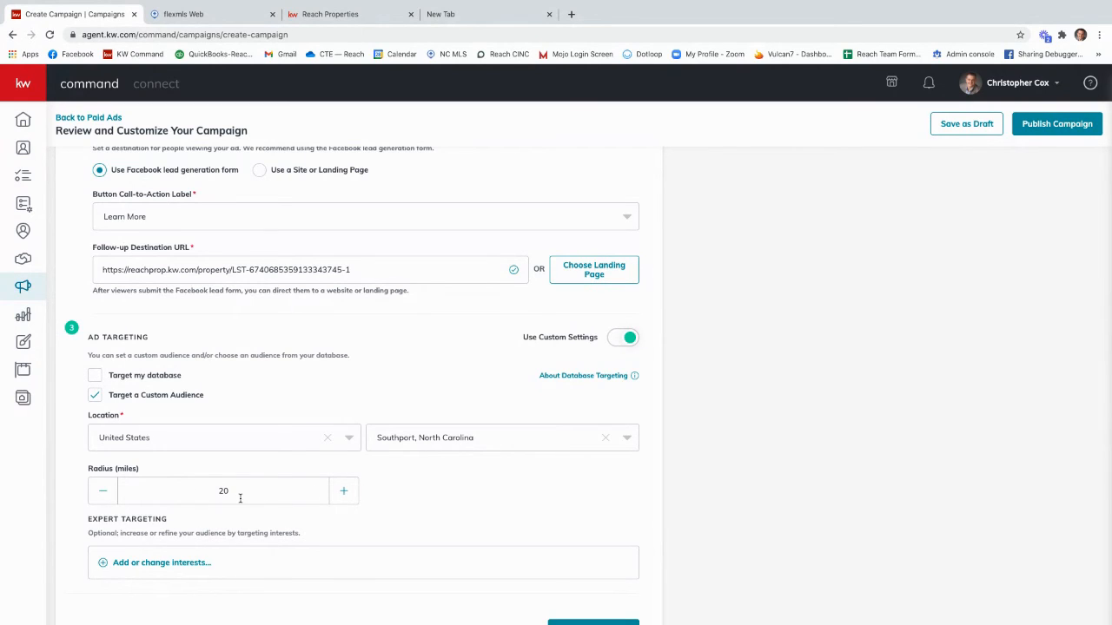
left_click(102, 491)
left_click(346, 493)
left_click(346, 493)
left_click(346, 493)
left_click_drag(251, 489, 169, 488)
type("50")
Step: Set the custom audience's targeting radius to 15 miles
double_click(224, 491)
type("15")
Step: Open the expert targeting interests and add Zillow to the Facebook ad's audience
scroll(482, 513, "down", 1)
scroll(481, 514, "down", 1)
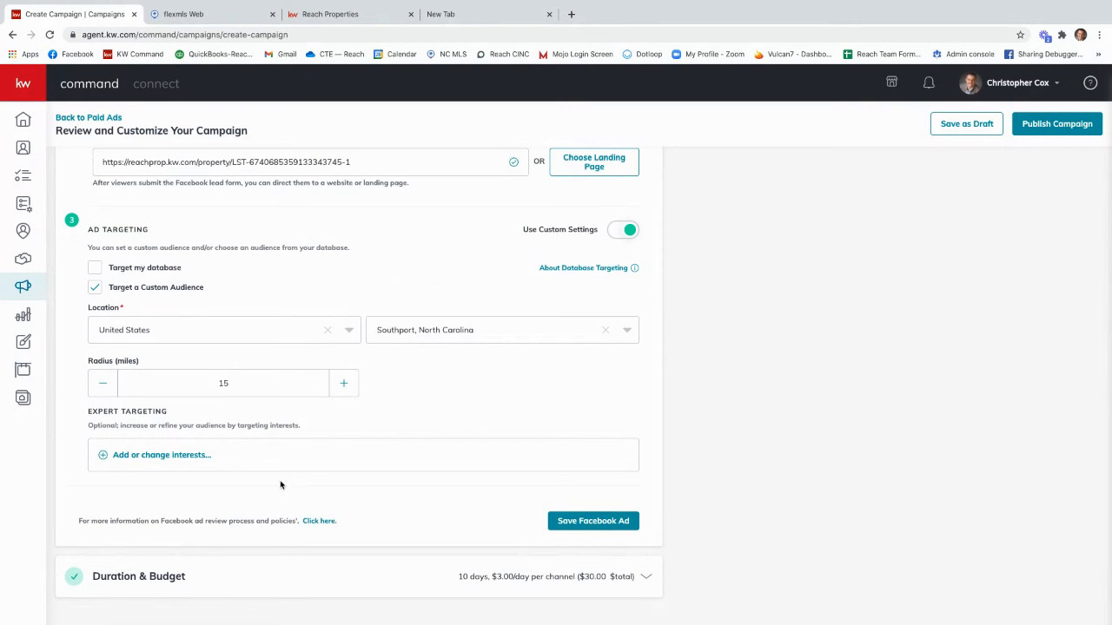
left_click(145, 456)
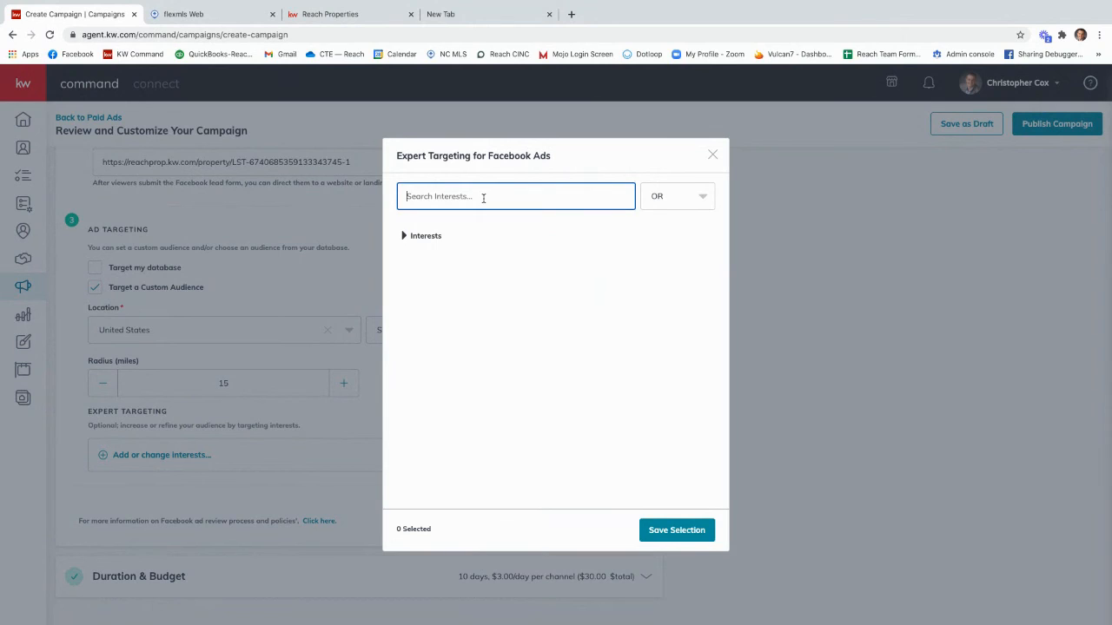
type("zill")
mouse_move(472, 237)
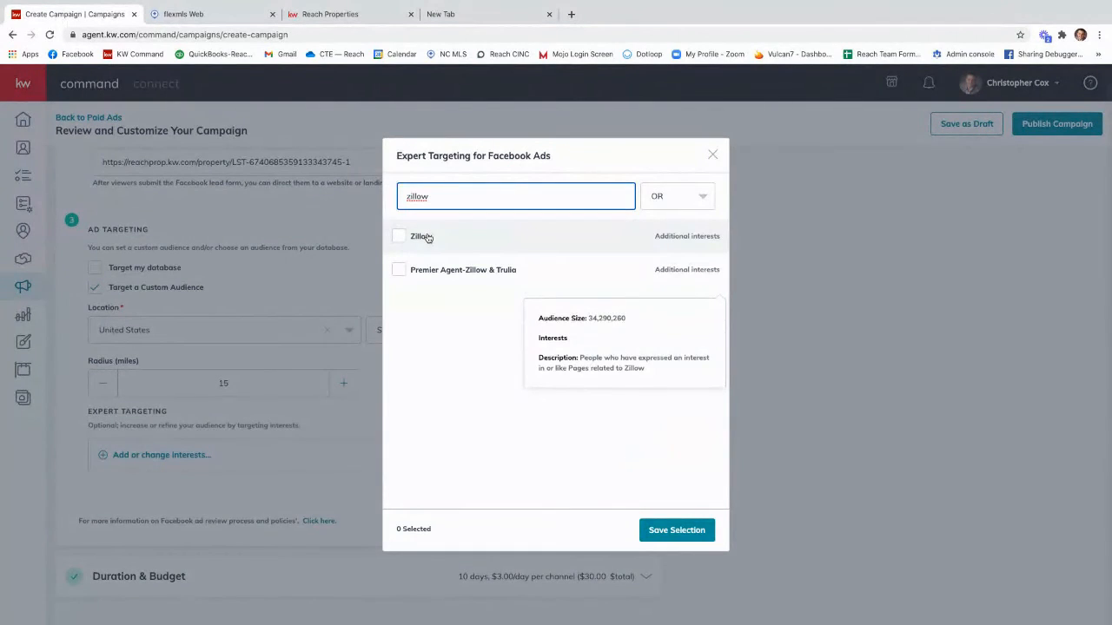
left_click(425, 237)
Step: Search the interests for realtor.com, add it to the expert targeting, and clear the search
double_click(449, 199)
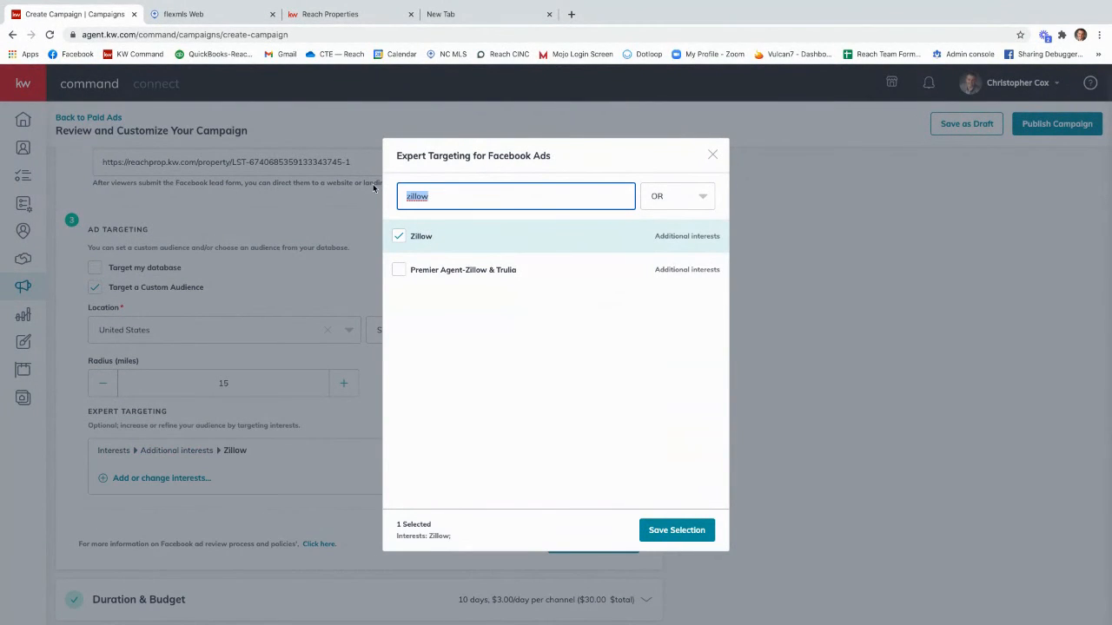
type("re")
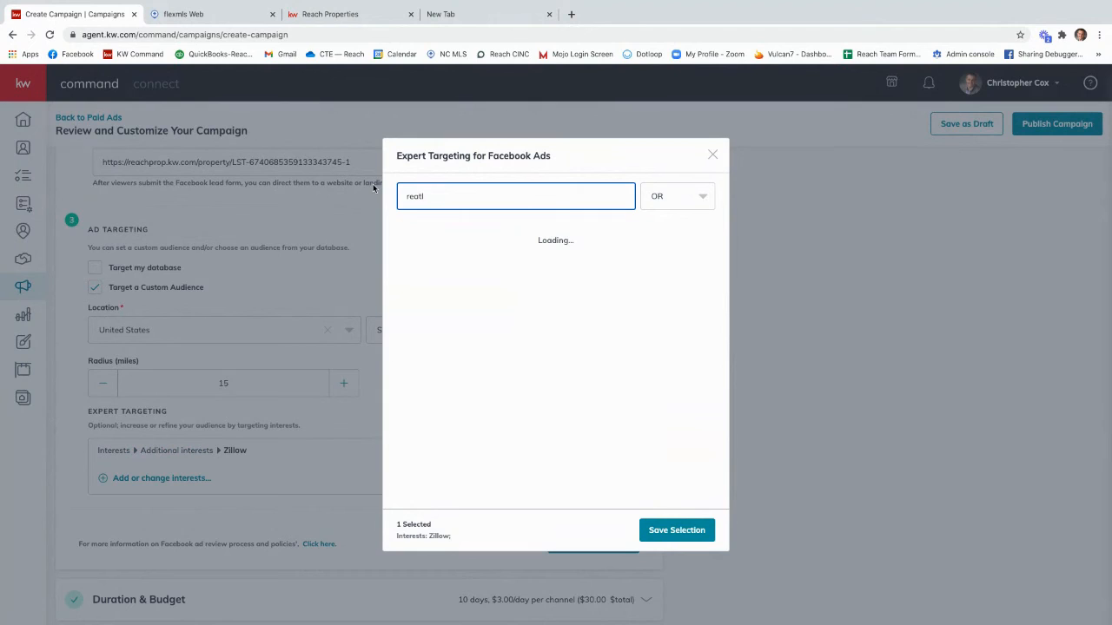
type("altor.com")
left_click(399, 236)
left_click_drag(463, 199, 353, 191)
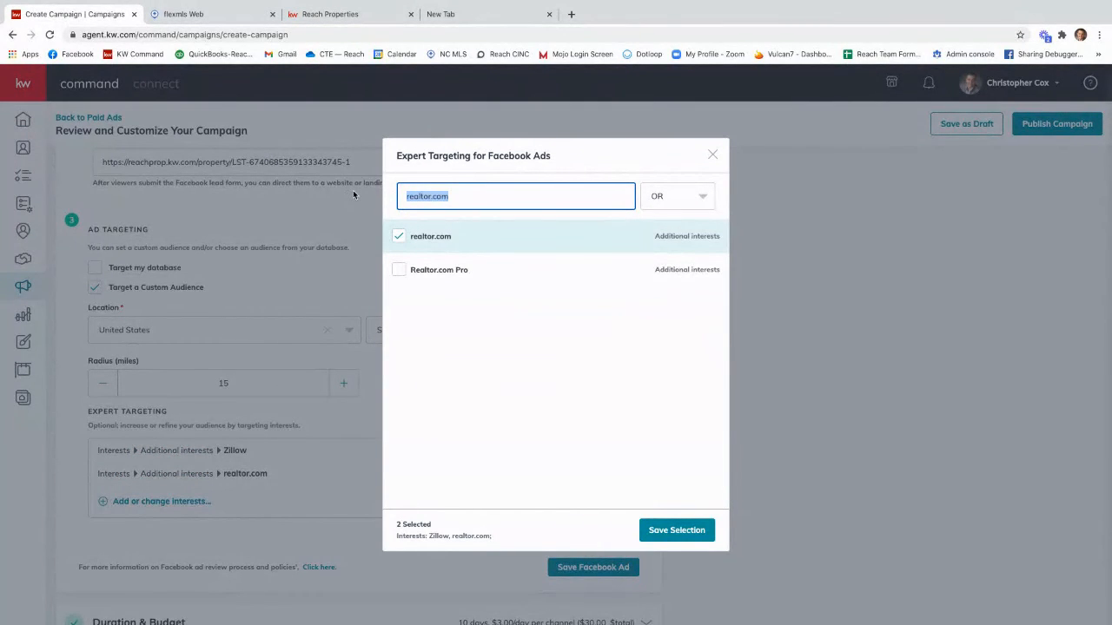
key("BackSpace")
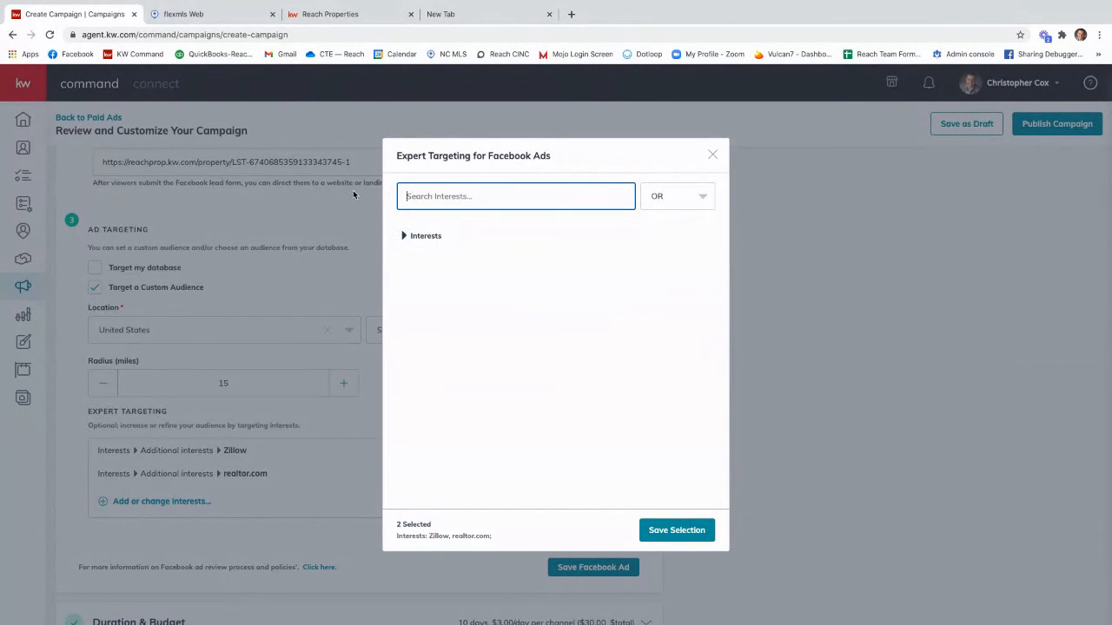
Step: Browse the interests list, search for "first" to add First-time buyer, and save the expert targeting selection
left_click(415, 238)
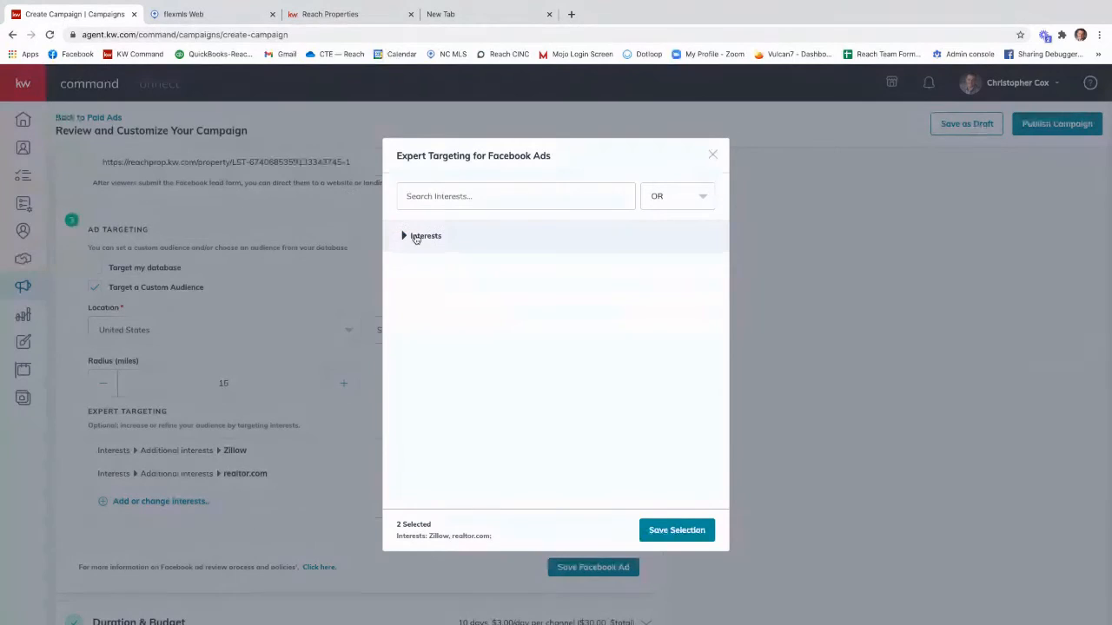
scroll(467, 326, "down", 1)
scroll(468, 328, "down", 14)
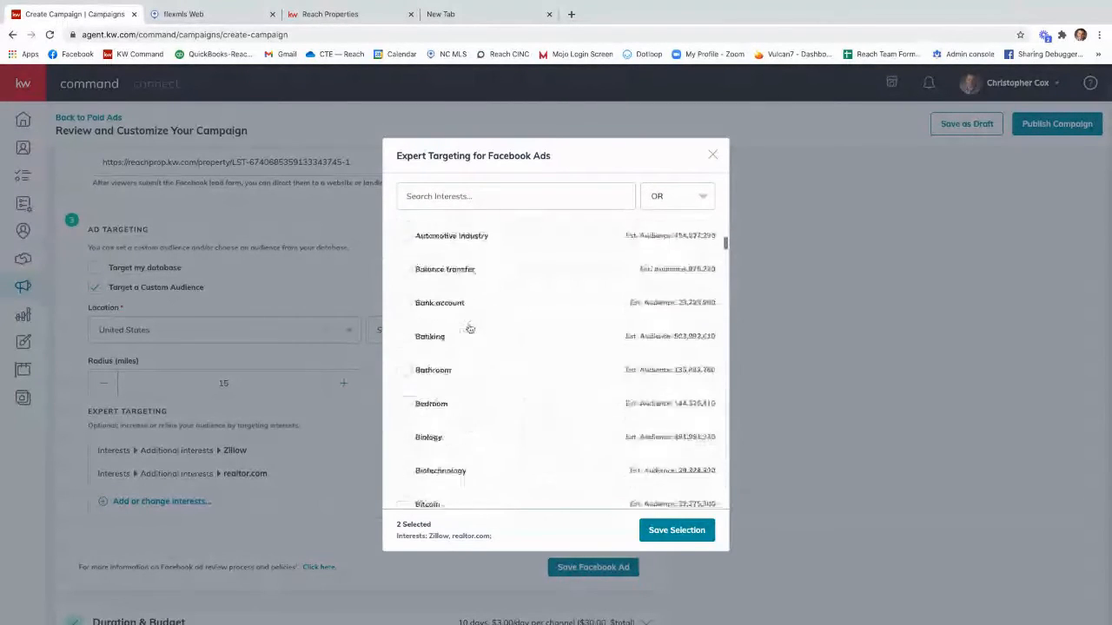
scroll(469, 326, "down", 10)
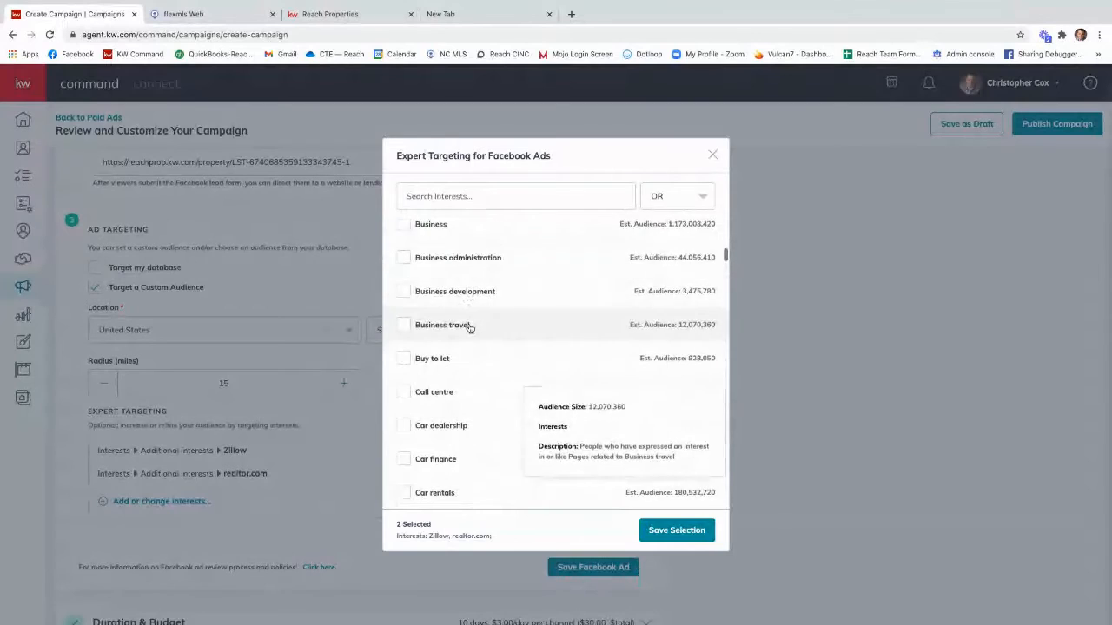
scroll(469, 321, "up", 2)
left_click(459, 195)
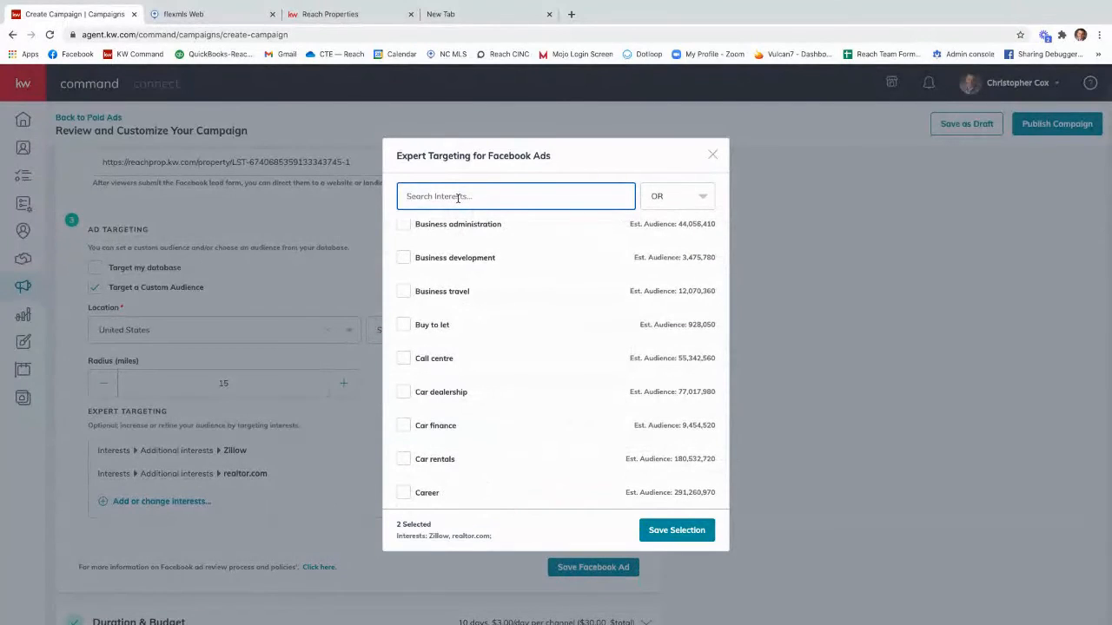
type("first")
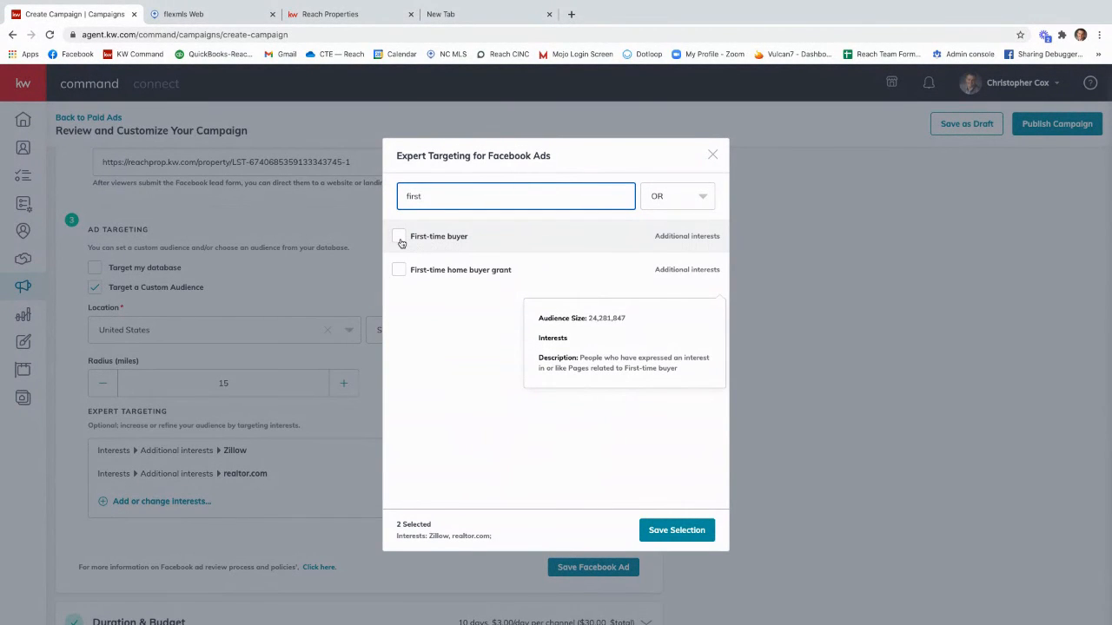
scroll(401, 243, "up", 1)
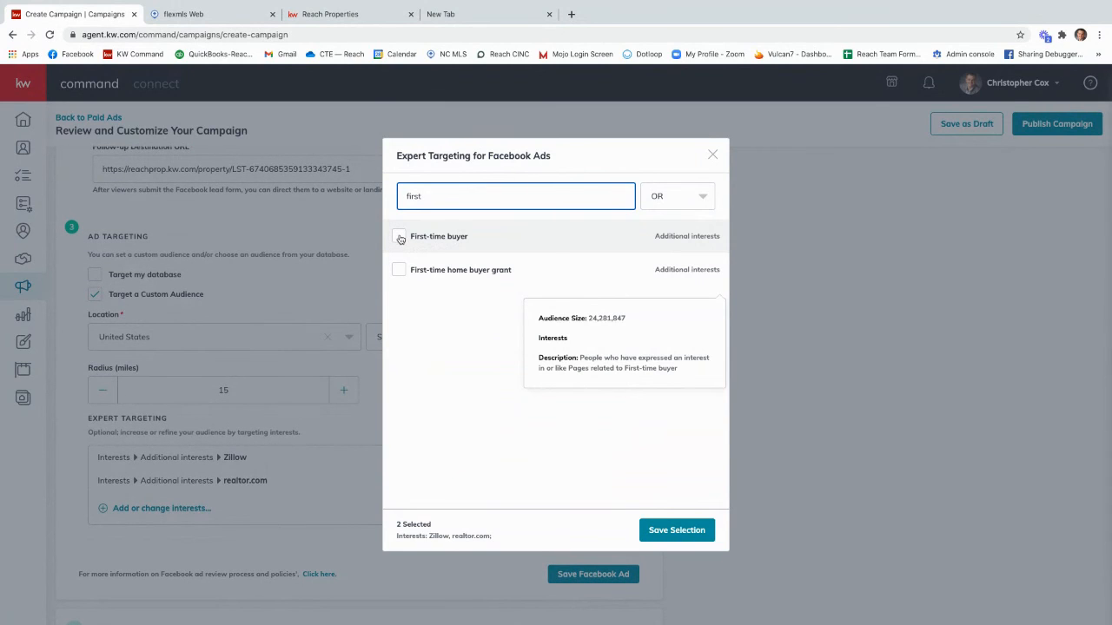
left_click(400, 238)
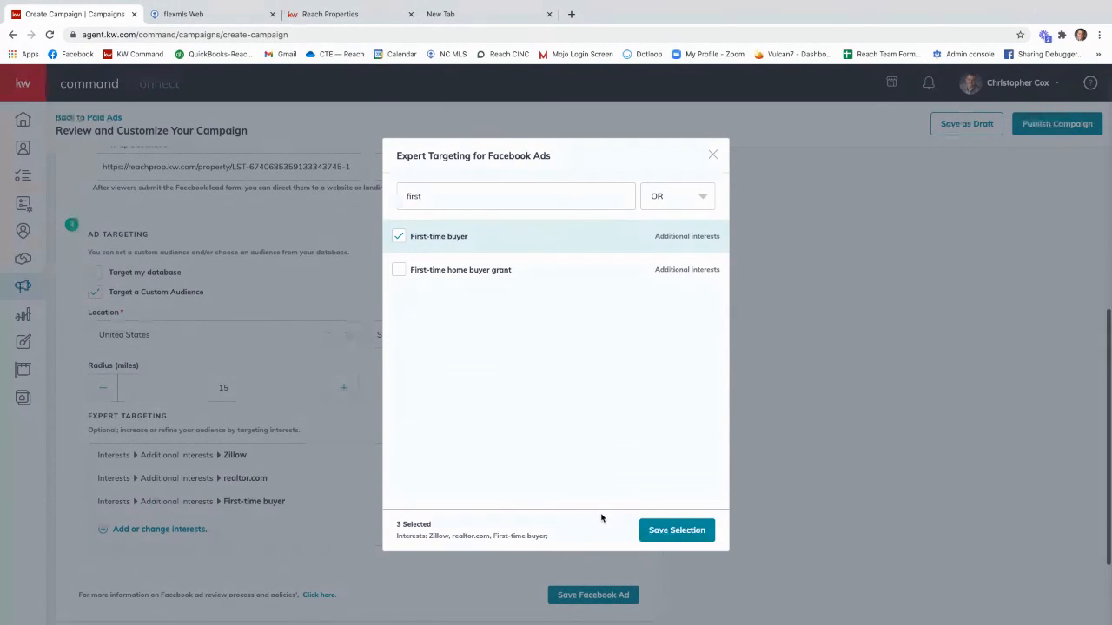
left_click(676, 532)
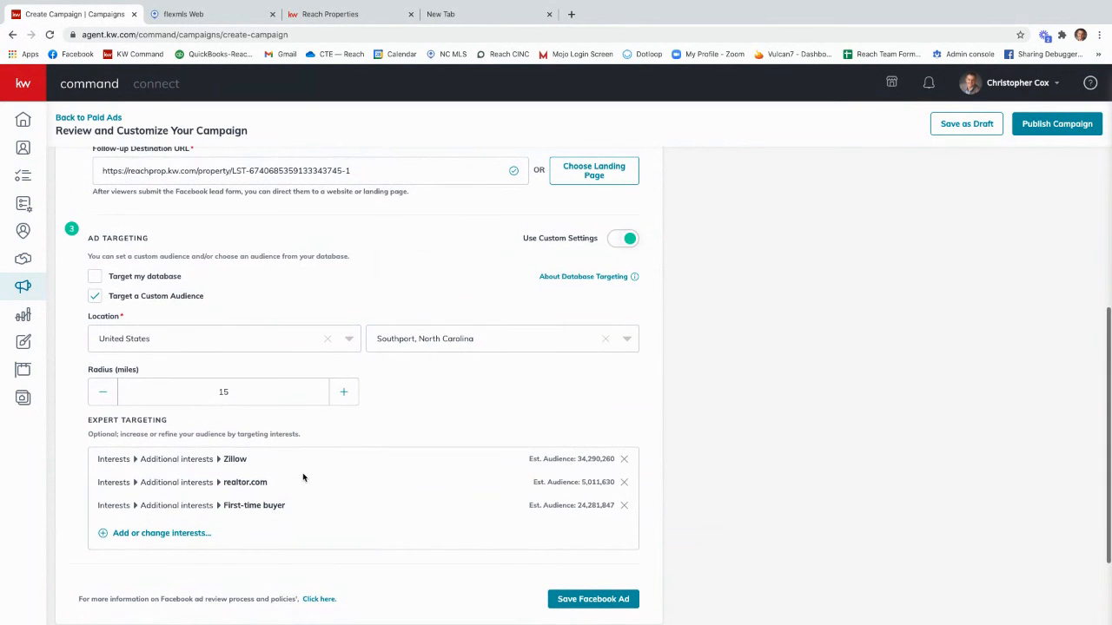
Step: Save the Facebook ad with its custom audience and expert targeting settings
scroll(304, 477, "down", 1)
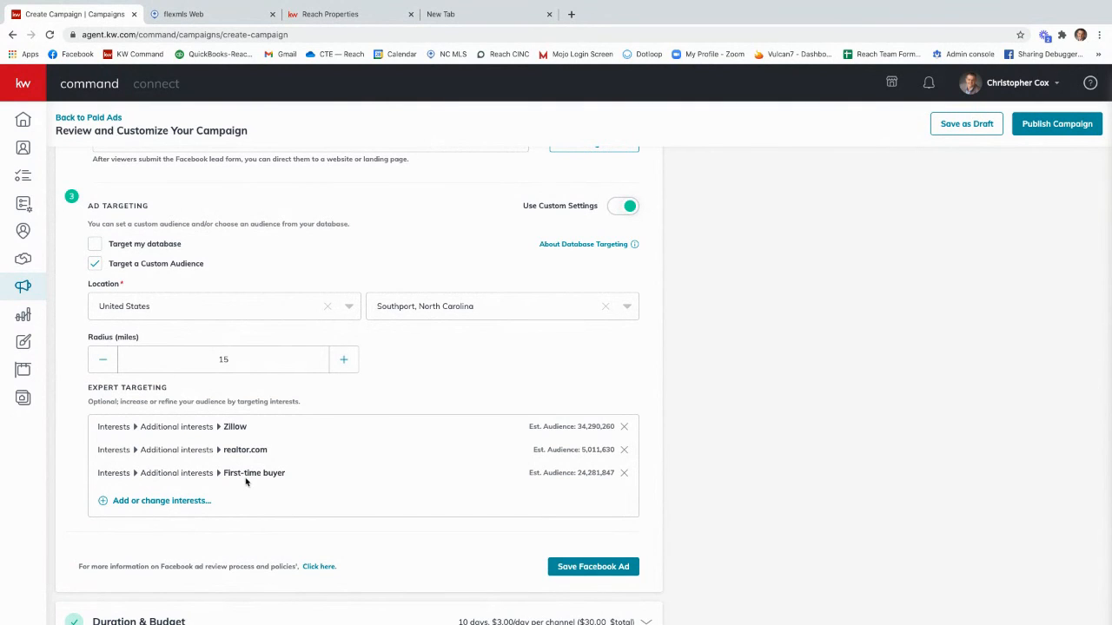
scroll(246, 482, "down", 2)
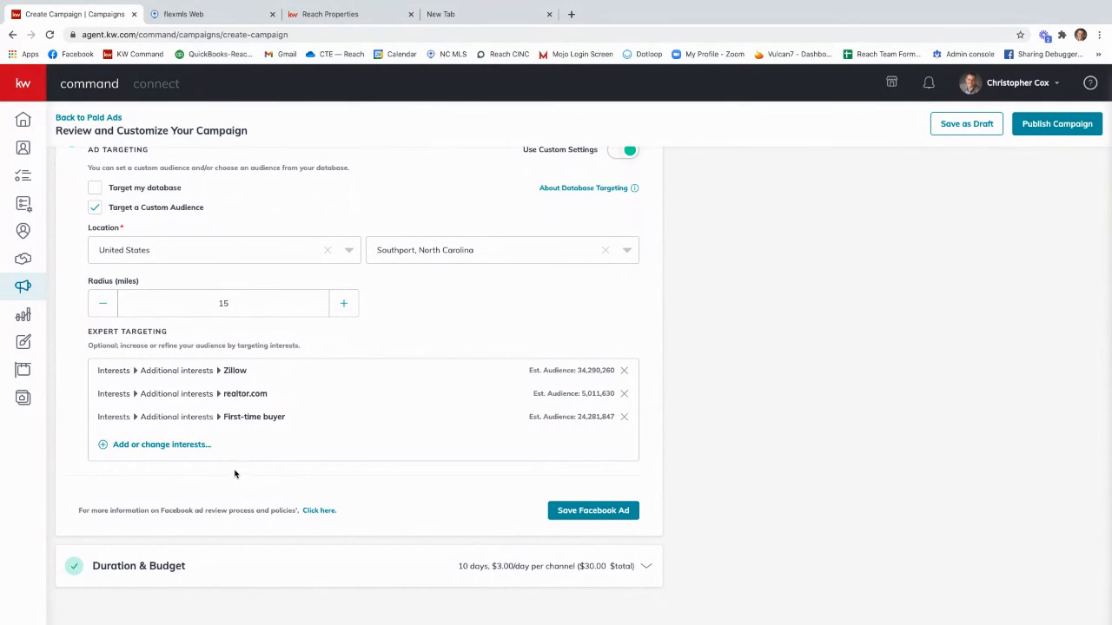
left_click(592, 512)
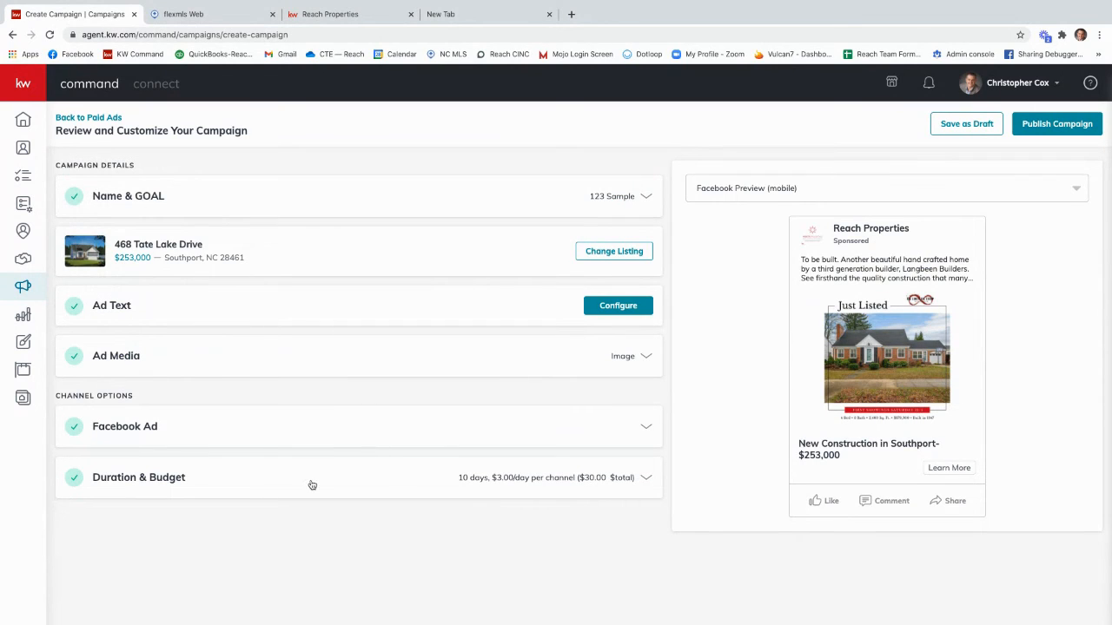
Step: Open the campaign's duration and budget settings and set the end date to Jan 4, 2021
left_click(171, 484)
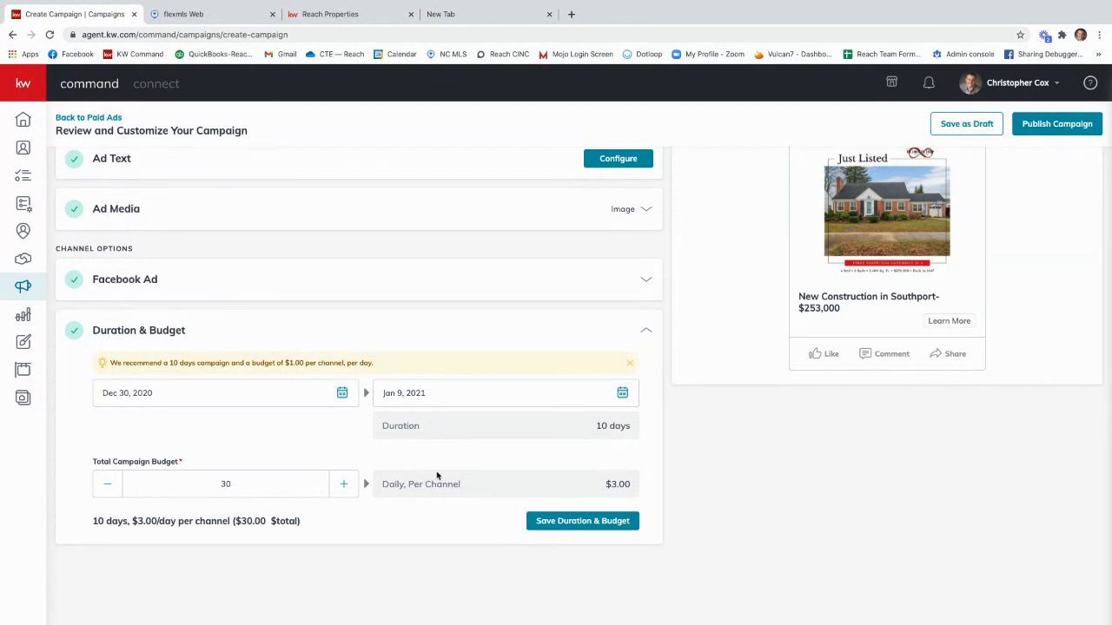
left_click(418, 393)
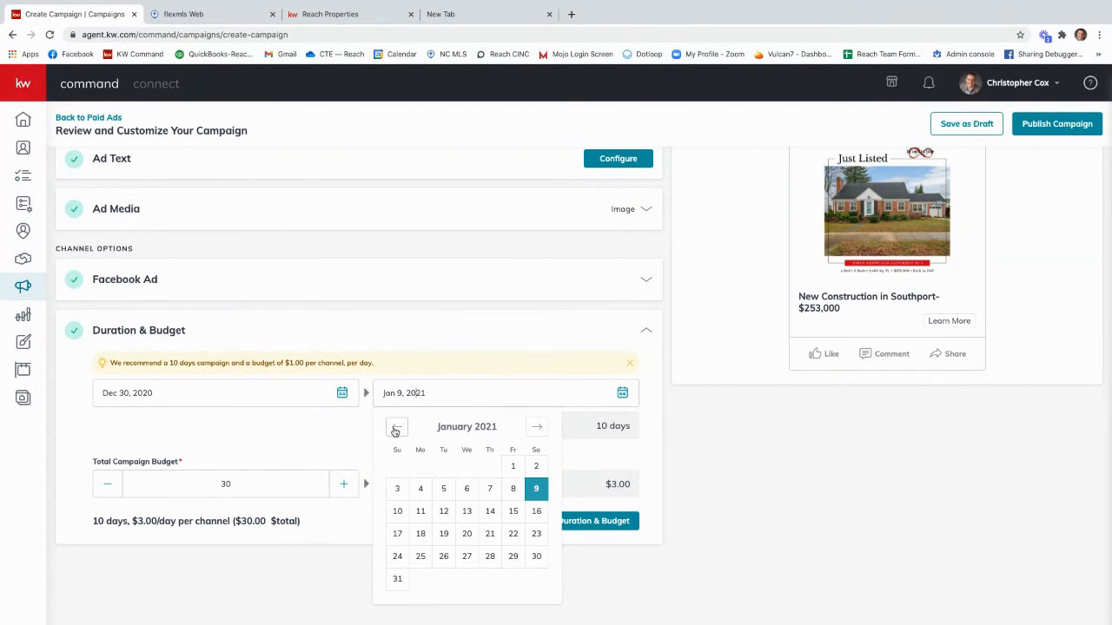
left_click(443, 489)
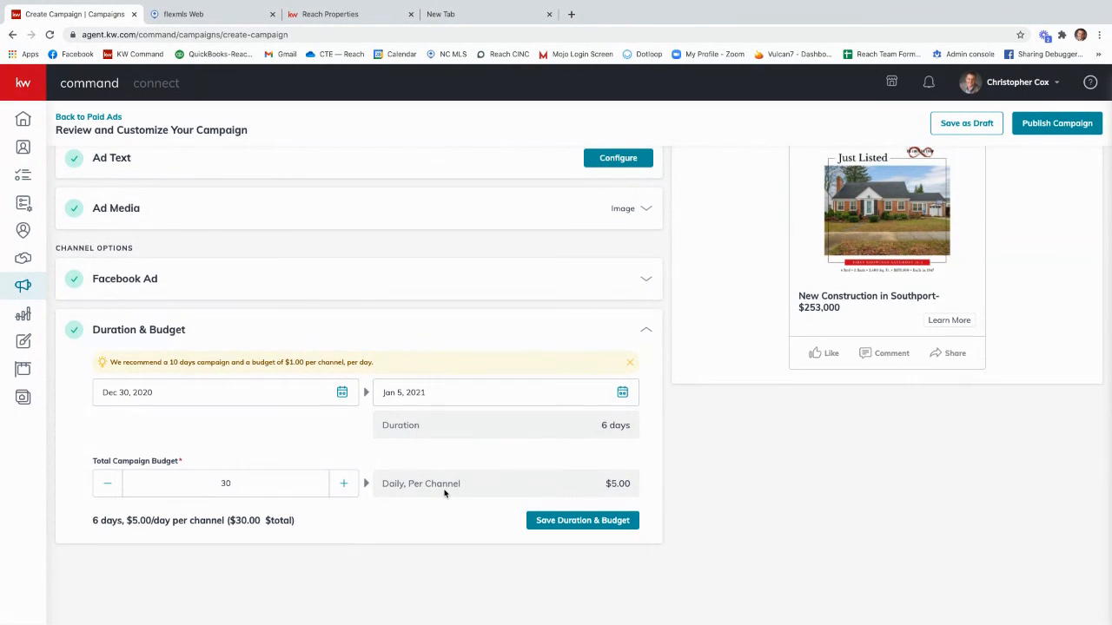
left_click(377, 396)
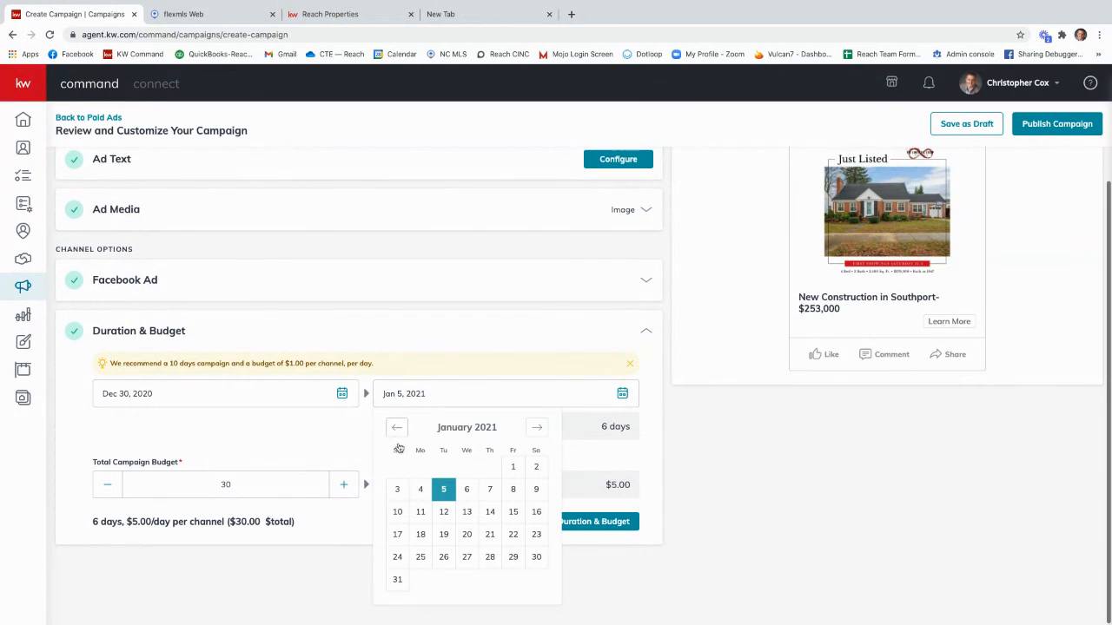
left_click(413, 486)
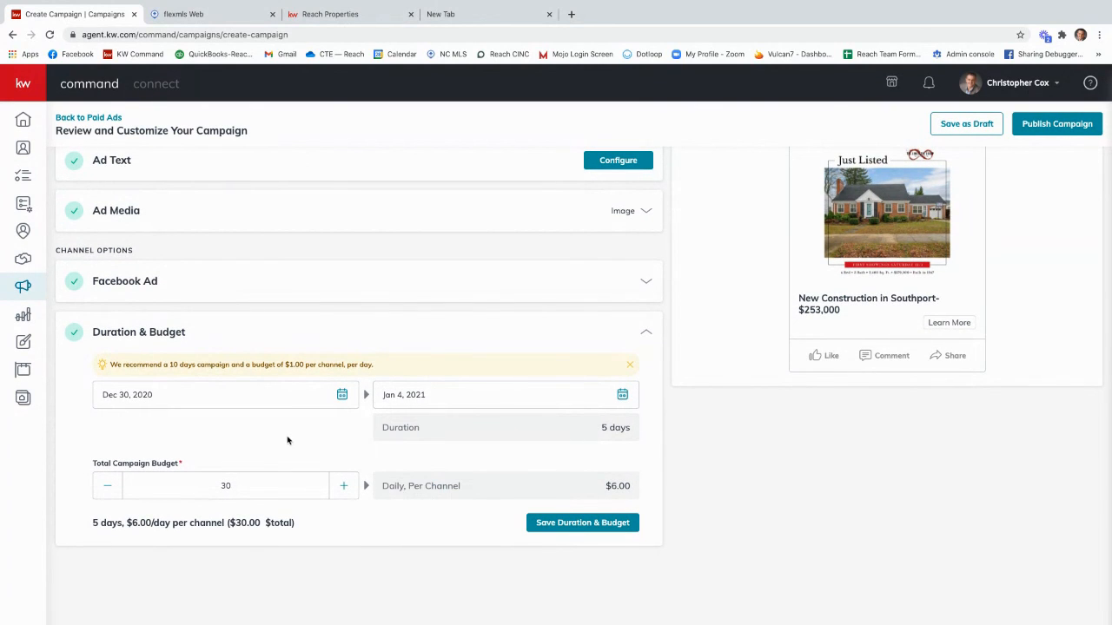
Step: Set the total campaign budget to 15 and save the duration and budget
left_click(107, 487)
left_click(107, 487)
left_click_drag(249, 487, 177, 480)
type("15")
scroll(223, 454, "up", 1)
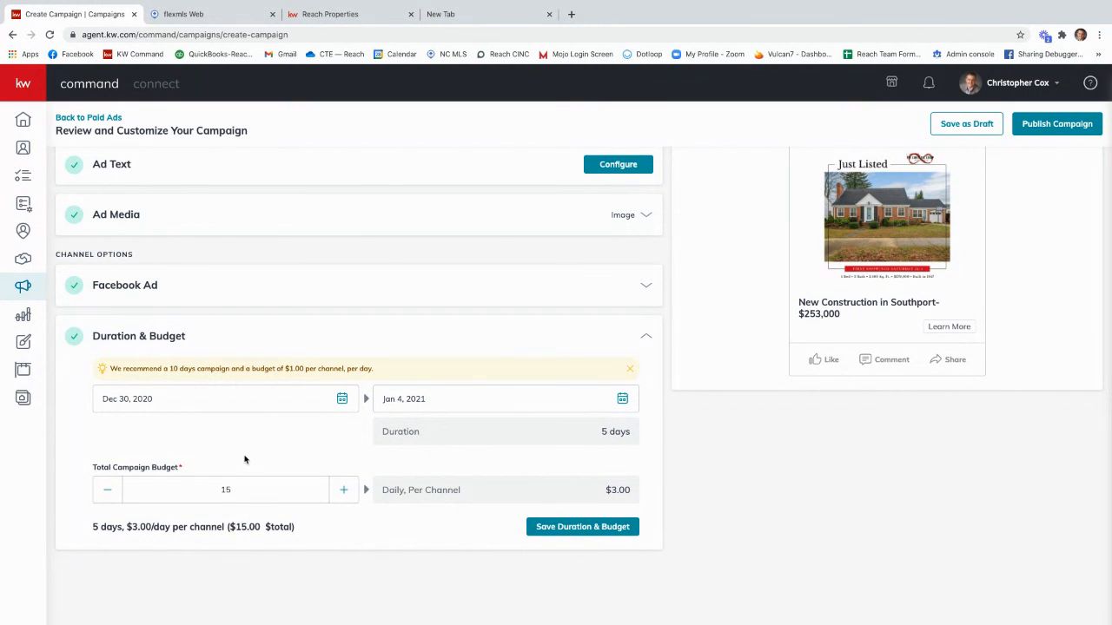
left_click(581, 527)
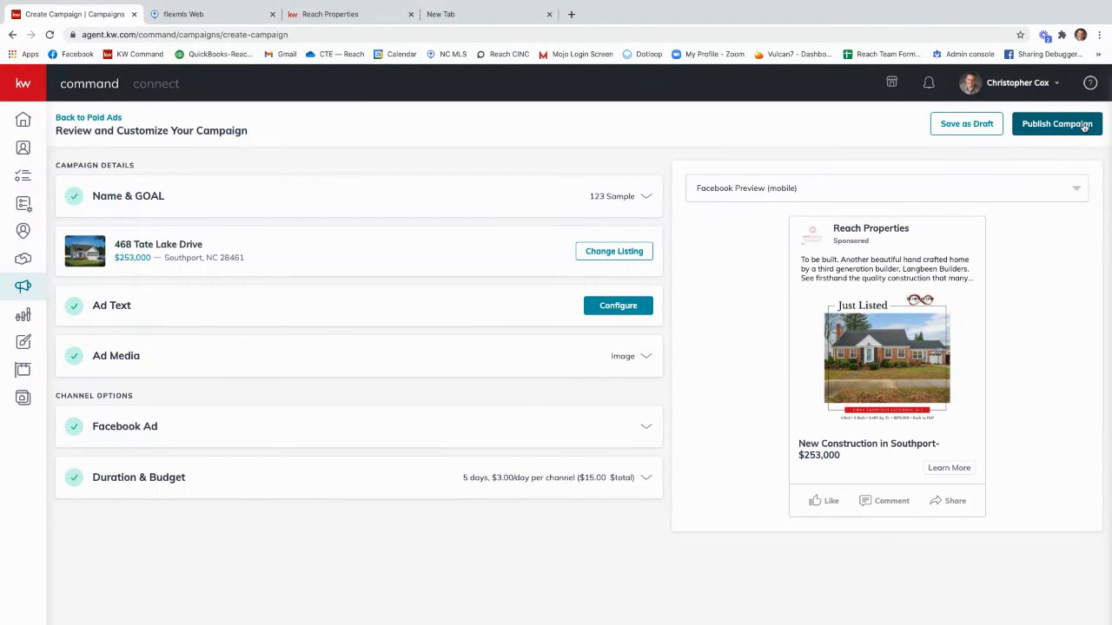
Step: Save the campaign as a draft and confirm the save
left_click(951, 128)
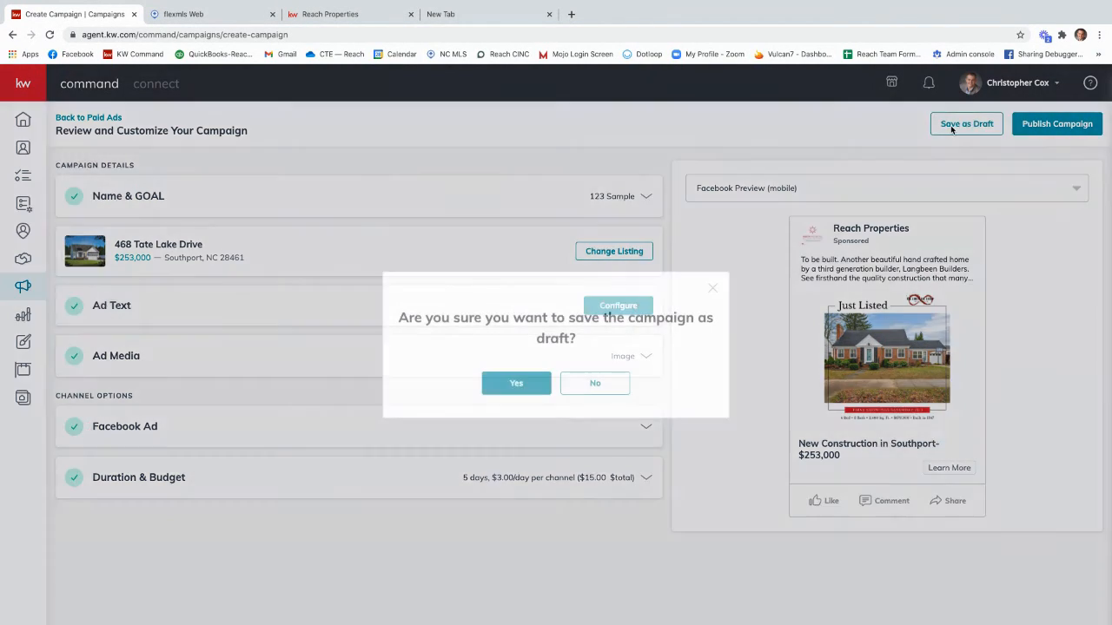
left_click(502, 384)
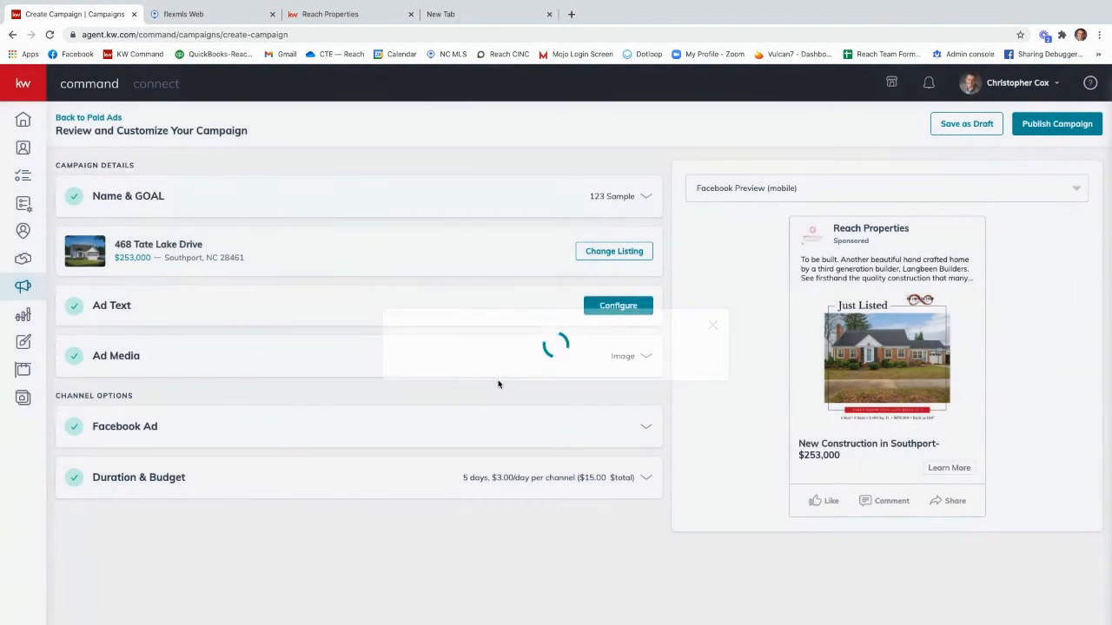